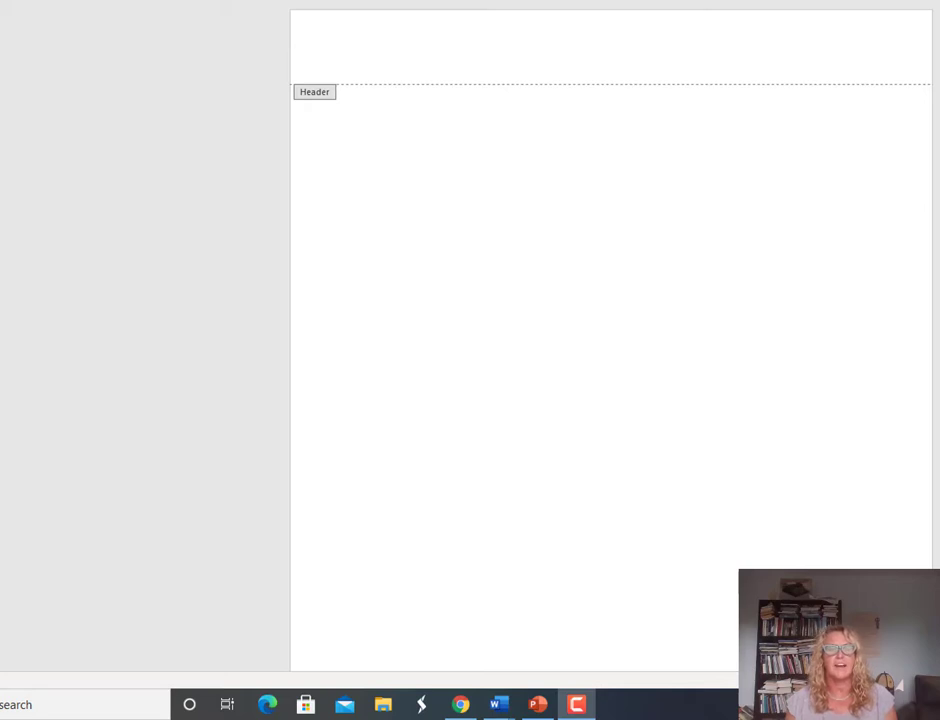
Step: Set the document's body font to Times New Roman, leaving the header unedited
double_click(657, 183)
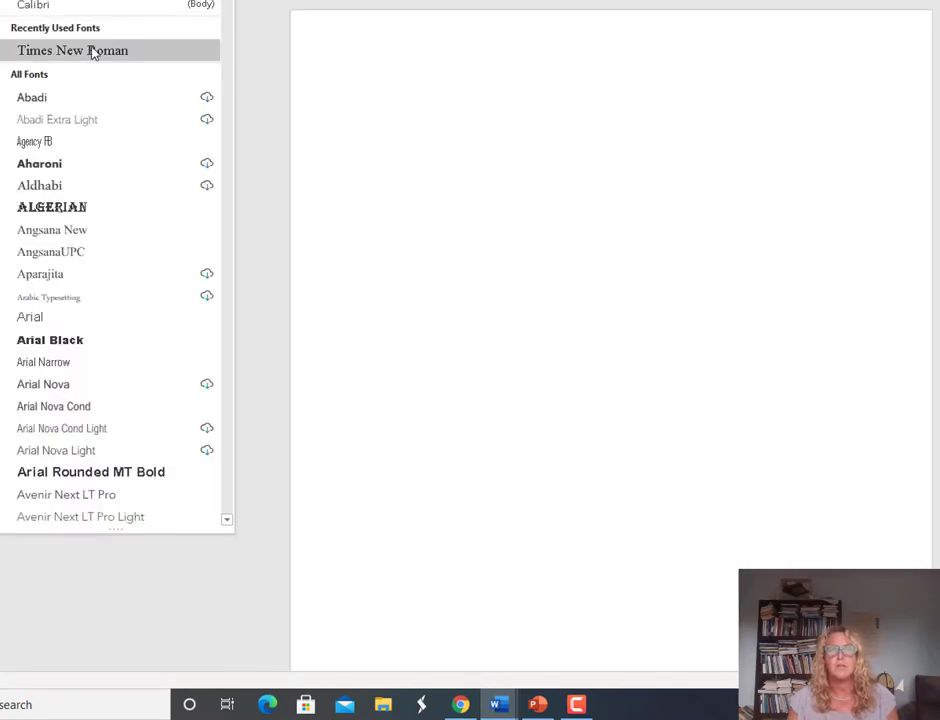
left_click(93, 50)
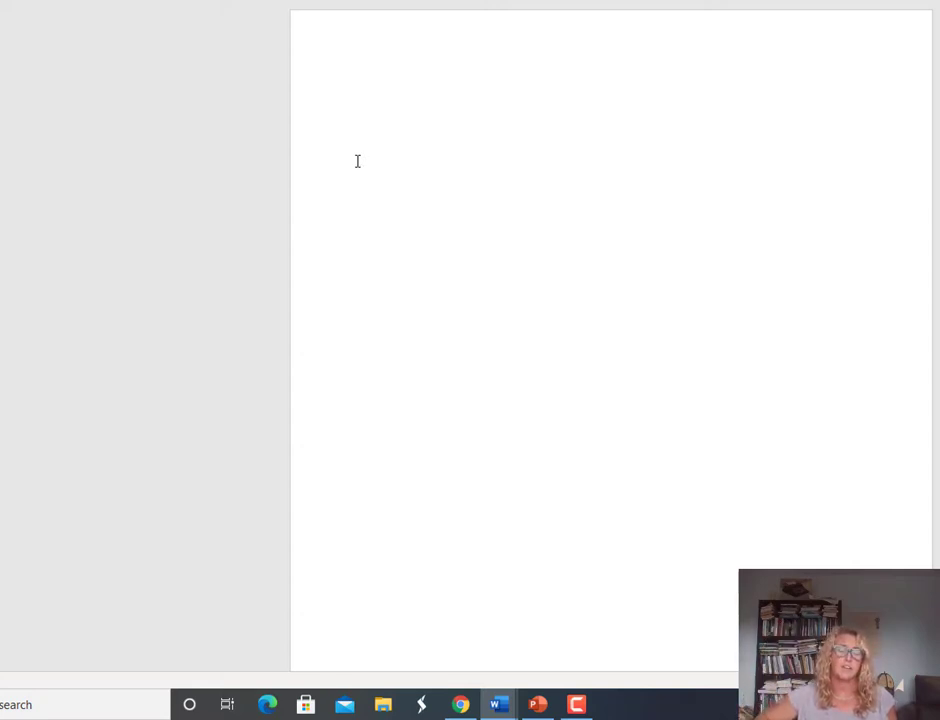
double_click(318, 91)
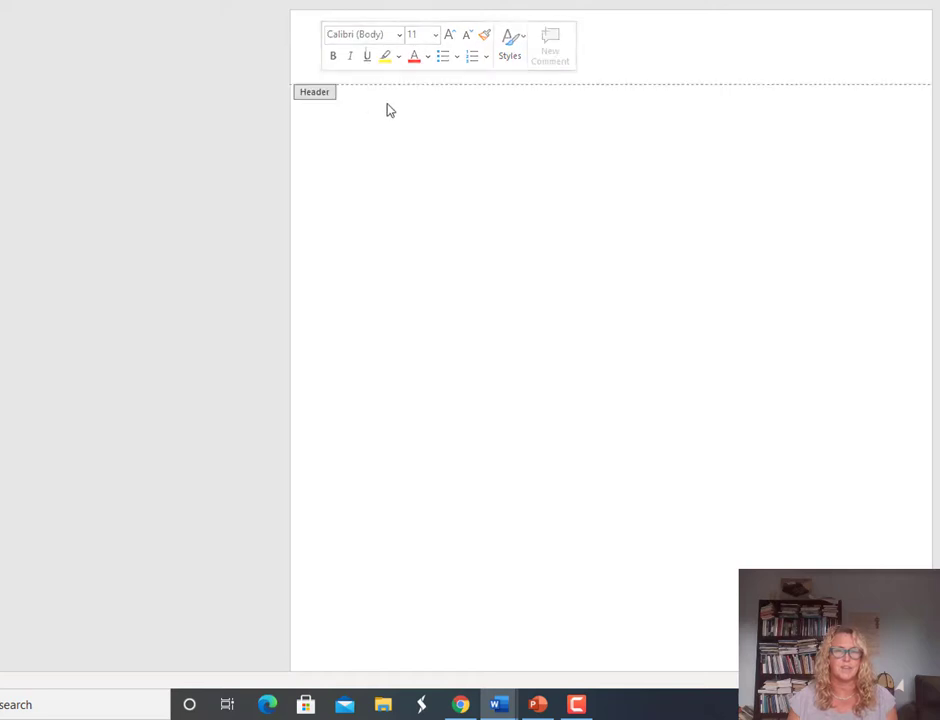
double_click(317, 140)
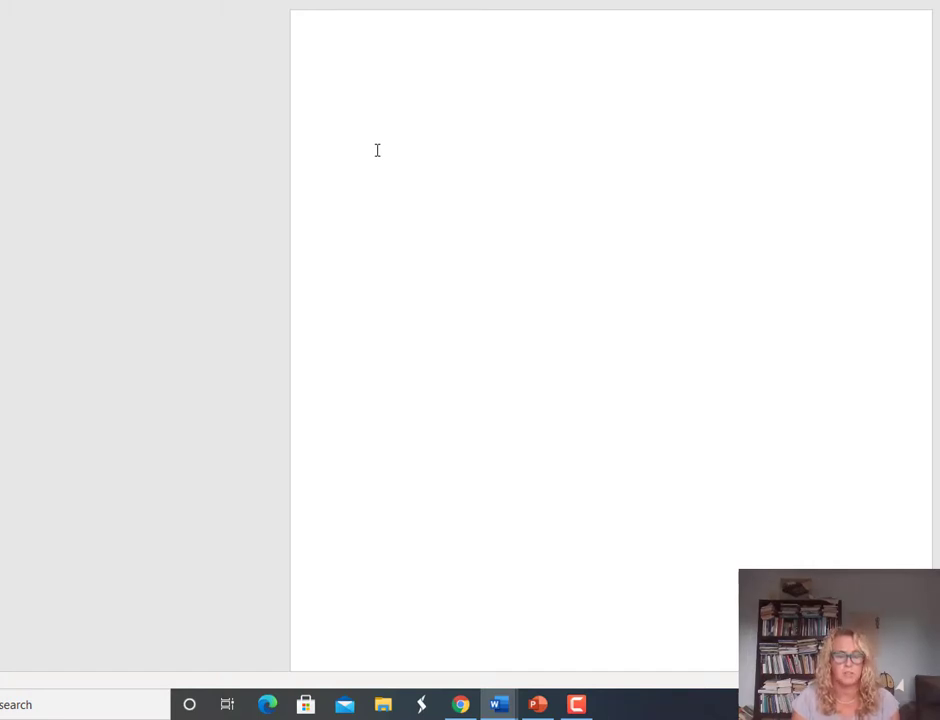
Step: Enter the author's full name on one line and the professor's title and surname on the line below
type("Iris D")
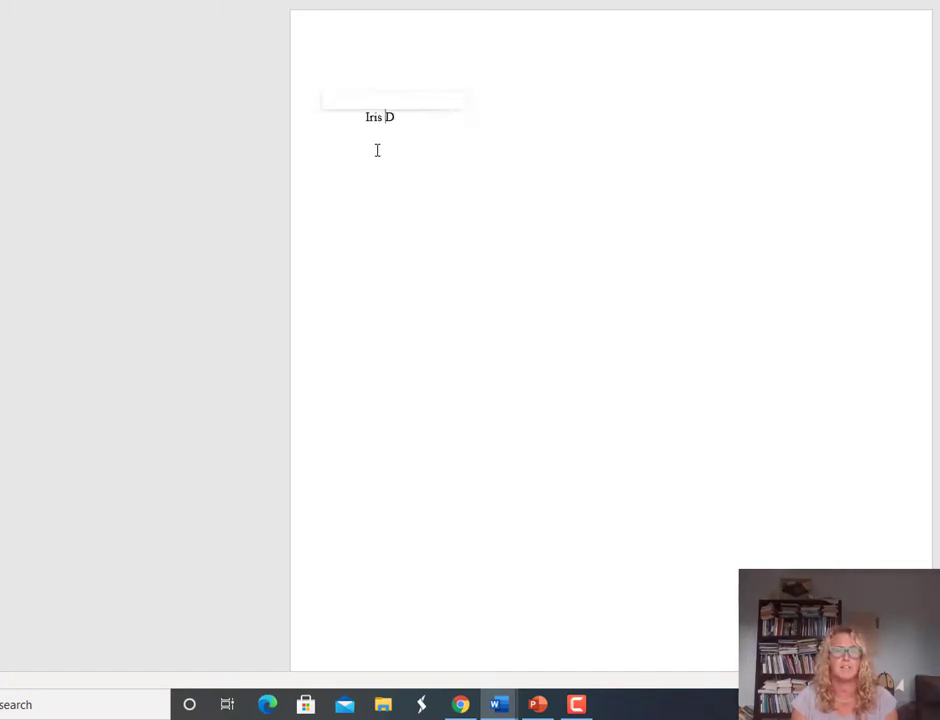
type("unkle")
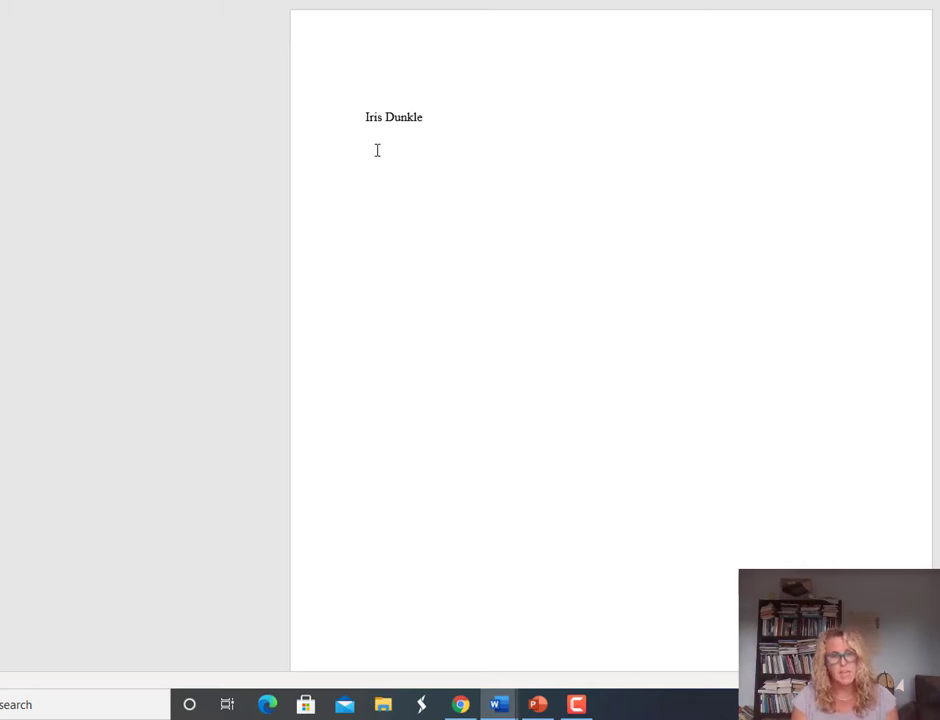
type("Pro")
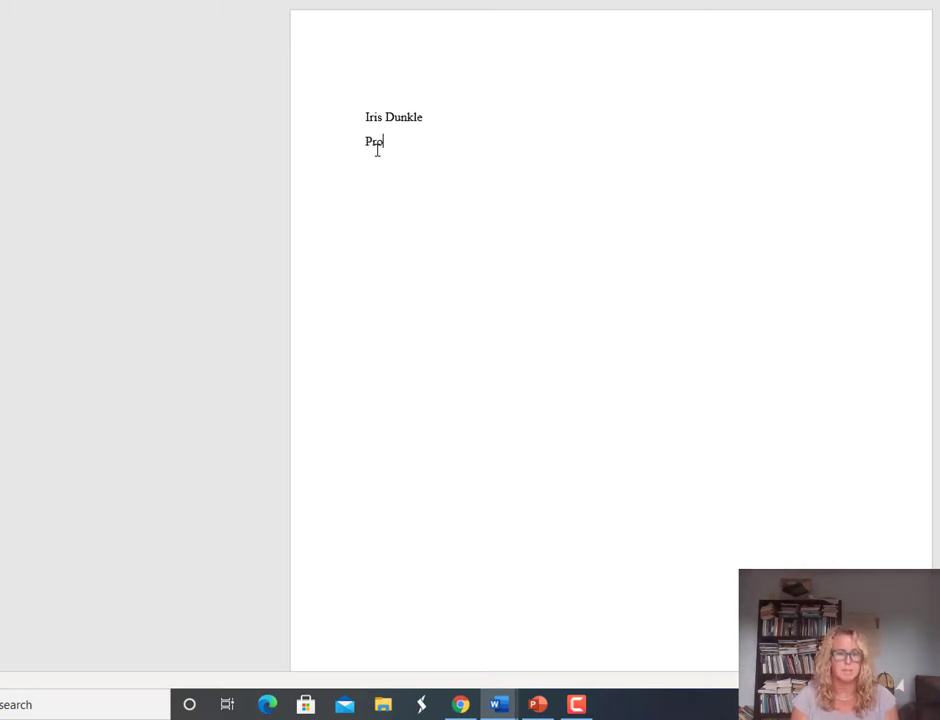
type("fess")
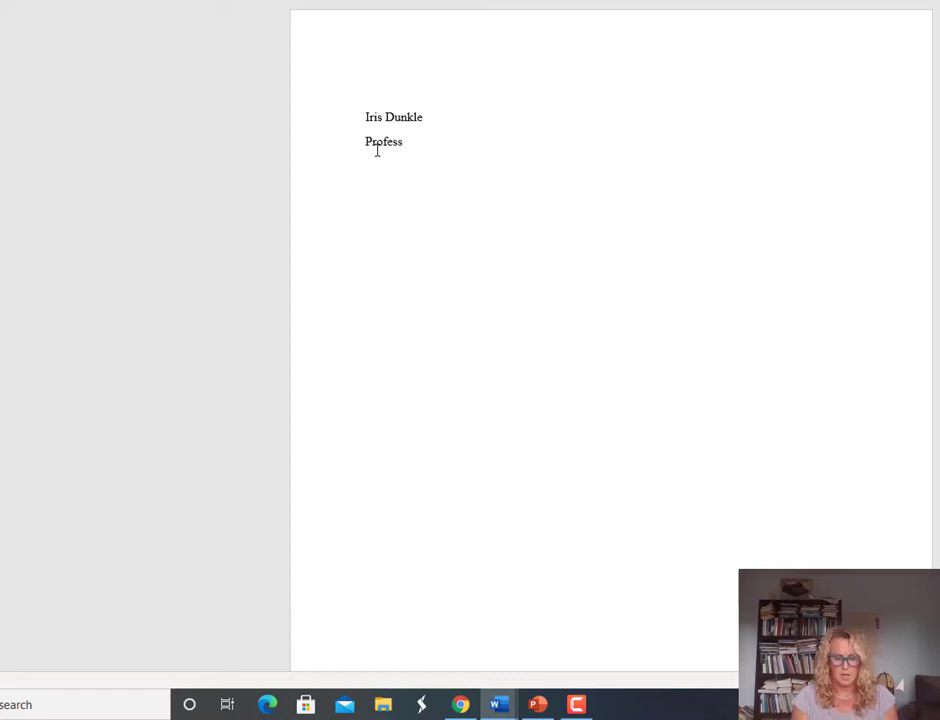
type("or Dunkl")
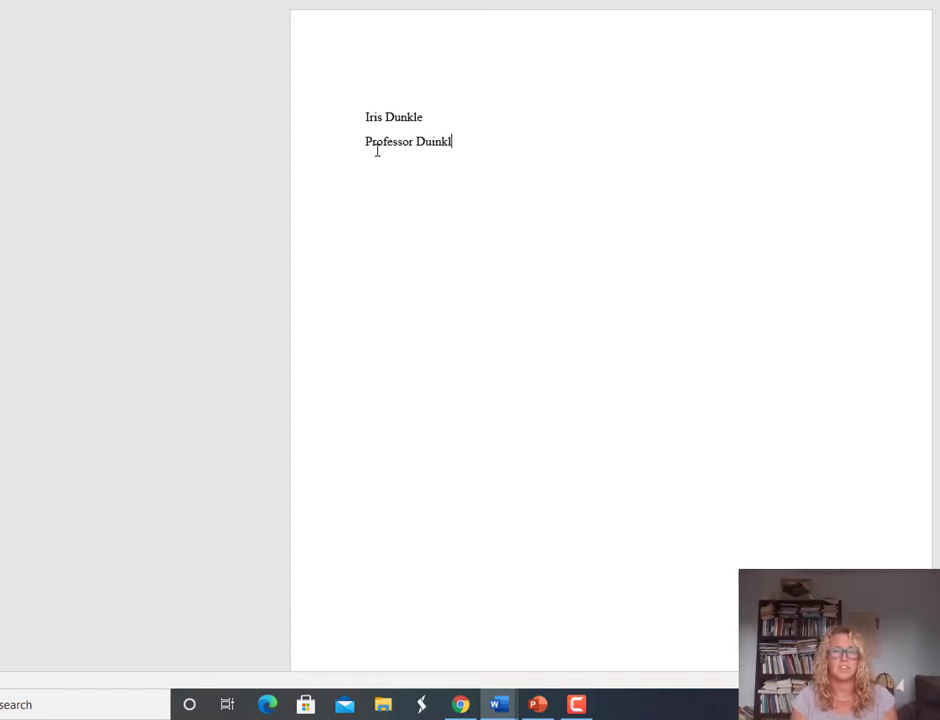
key("BackSpace")
key("BackSpace")
key("BackSpace")
type("nkle")
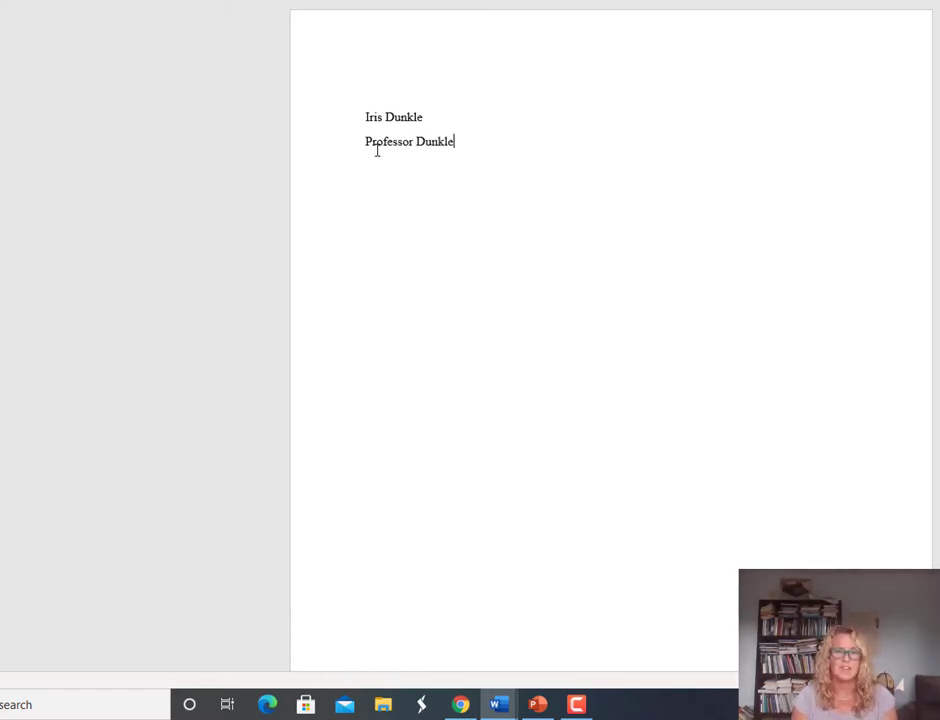
key("Return")
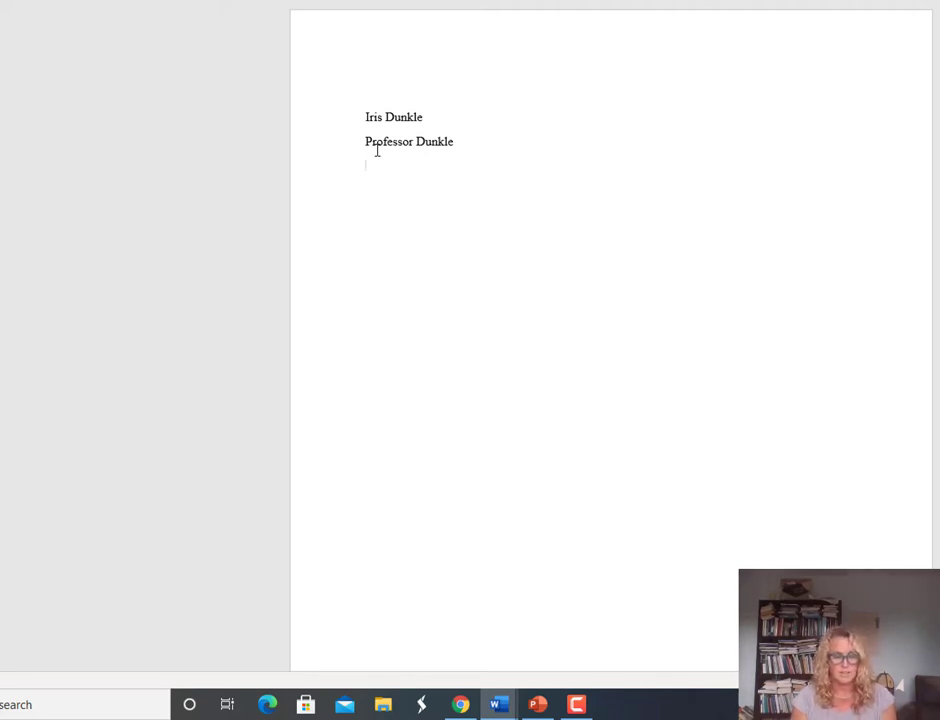
Step: Add the course line "English 120" and the date line "15 September 2020" to the heading block
type("English 12")
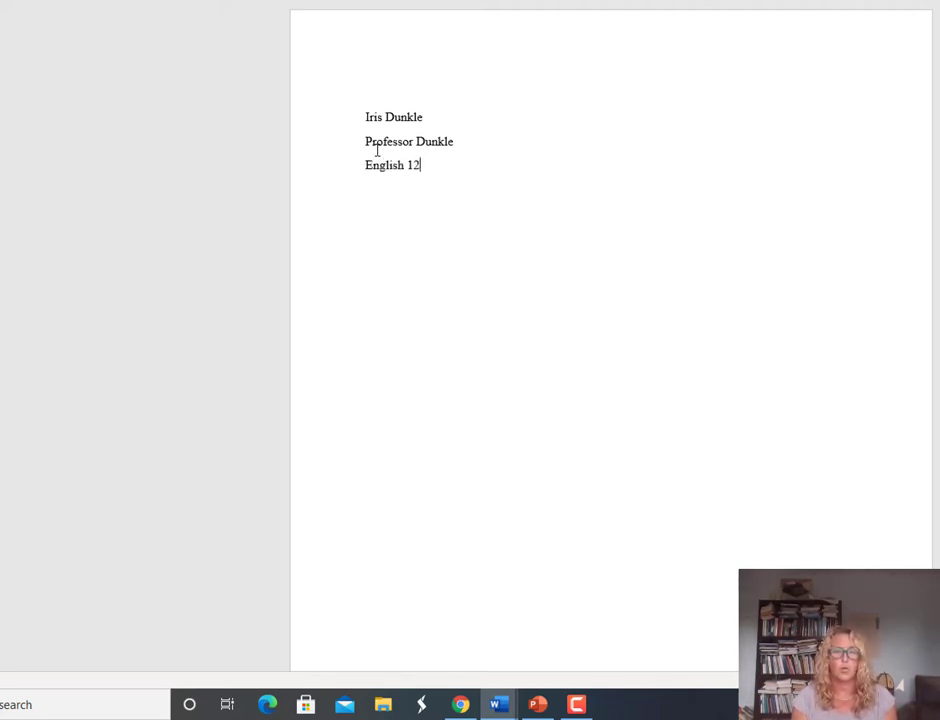
type("0")
key("Return")
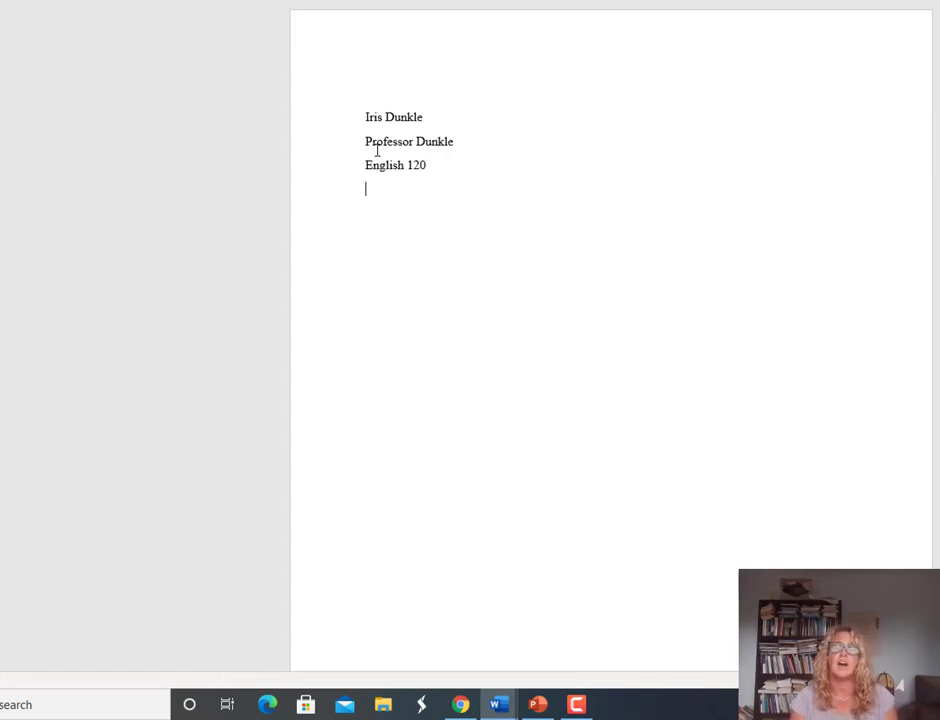
type("15 ")
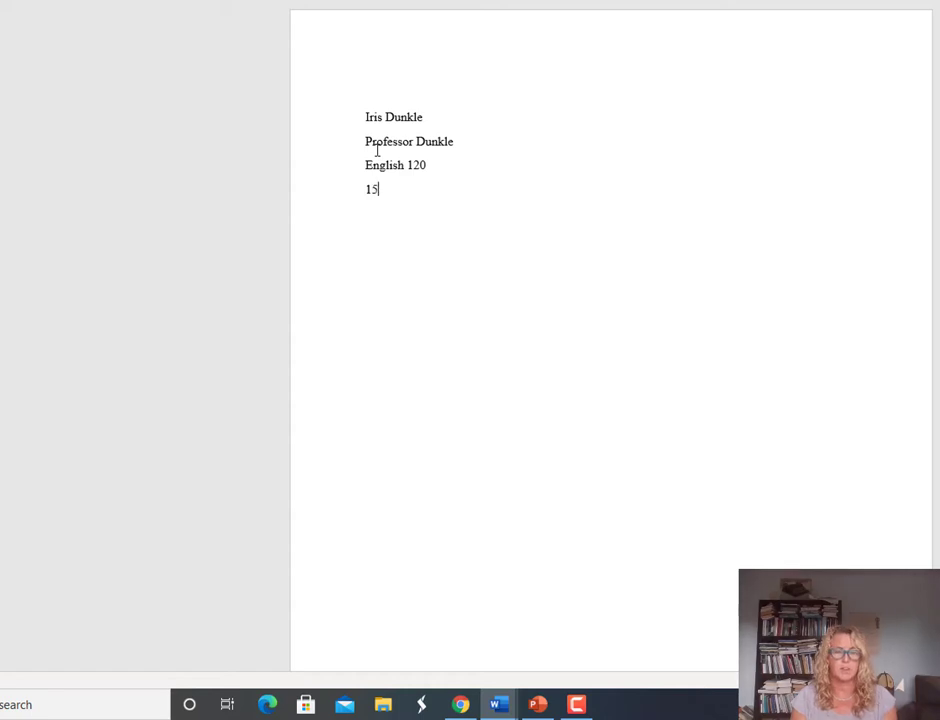
type("Sep")
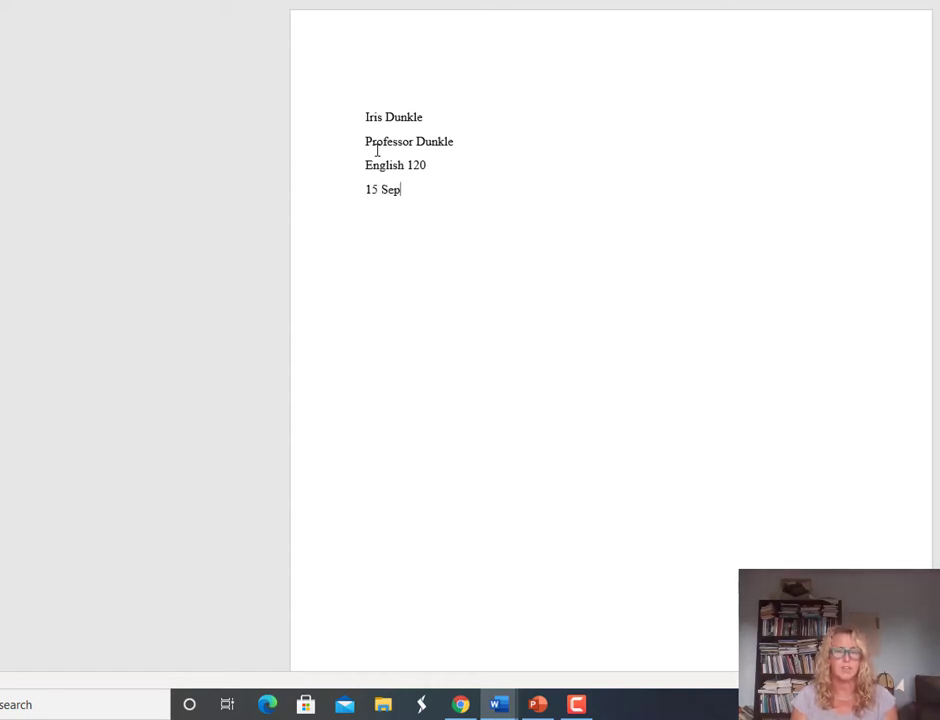
type("tember 2020")
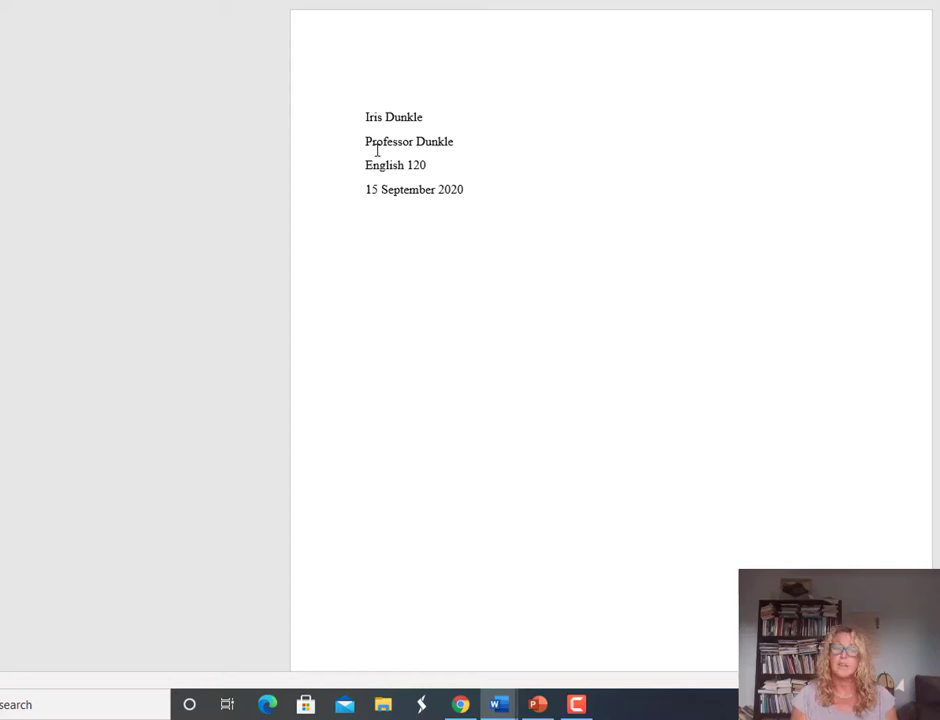
key("Return")
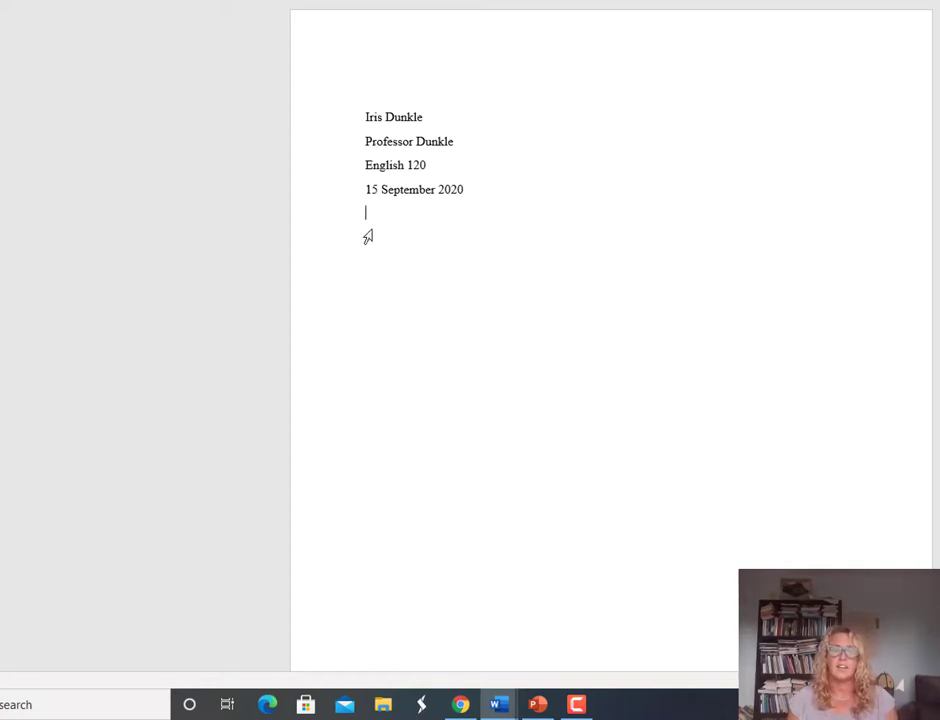
left_click_drag(478, 193, 350, 201)
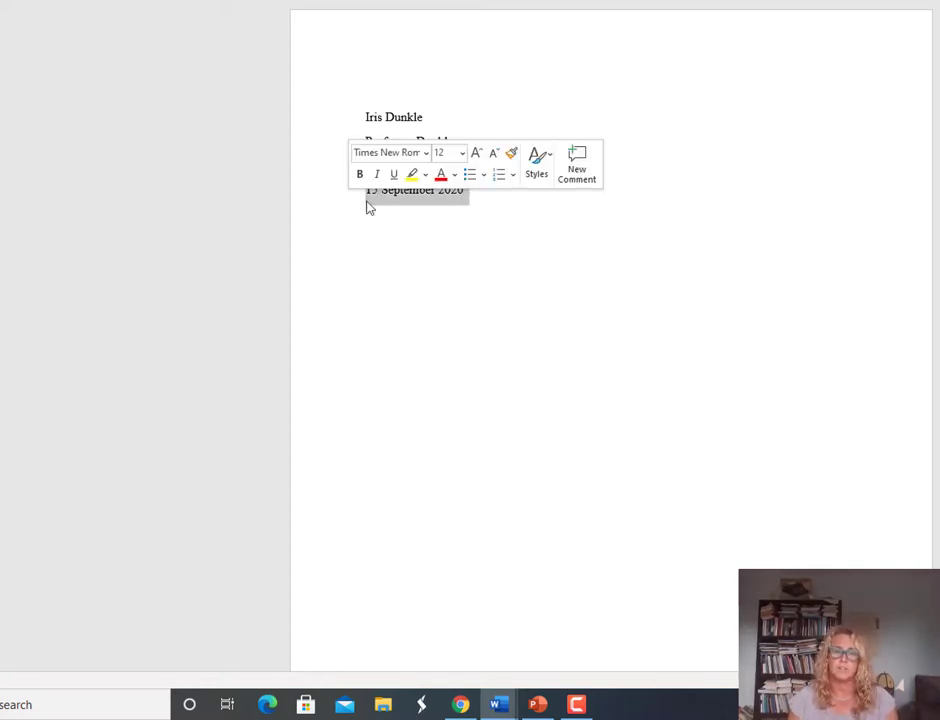
left_click(379, 195)
left_click(412, 190)
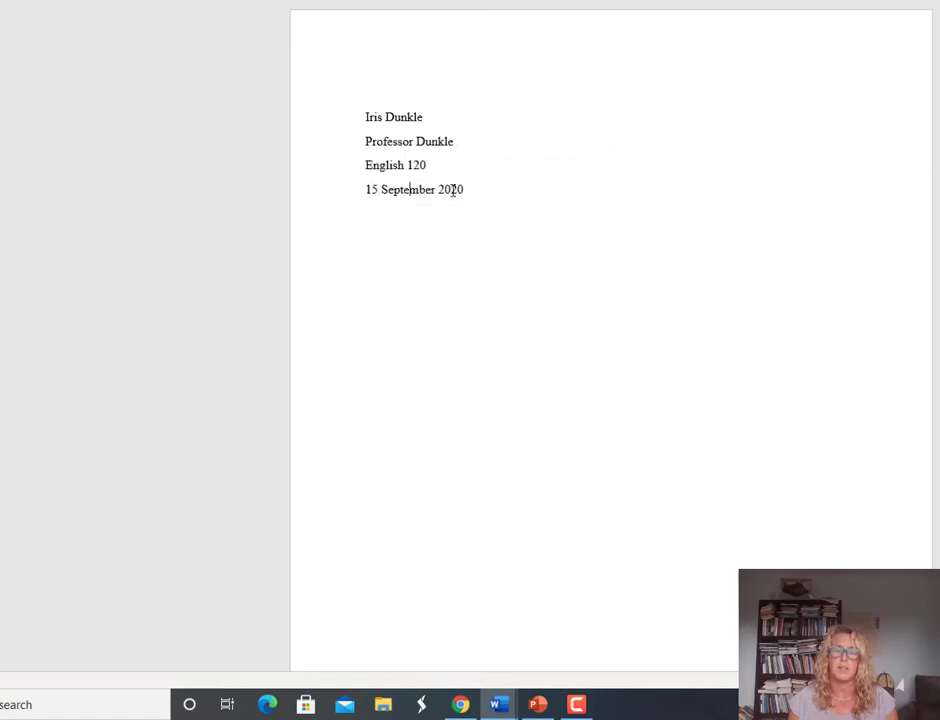
left_click(458, 190)
left_click(487, 195)
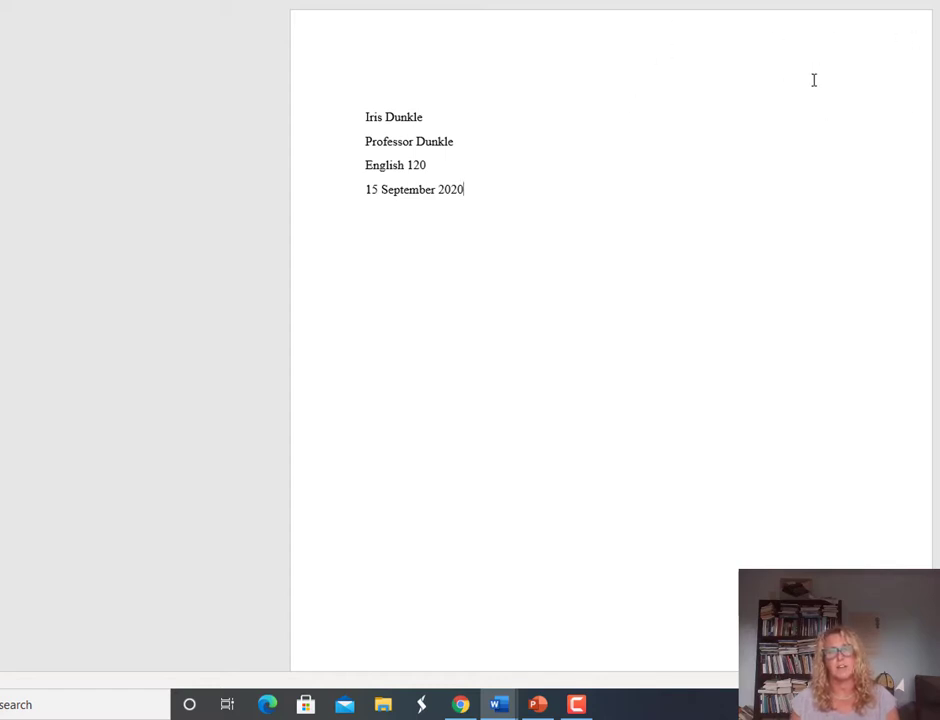
Step: Insert a Plain Number 3 page number at the top of the page and enter the author's surname before it
double_click(822, 40)
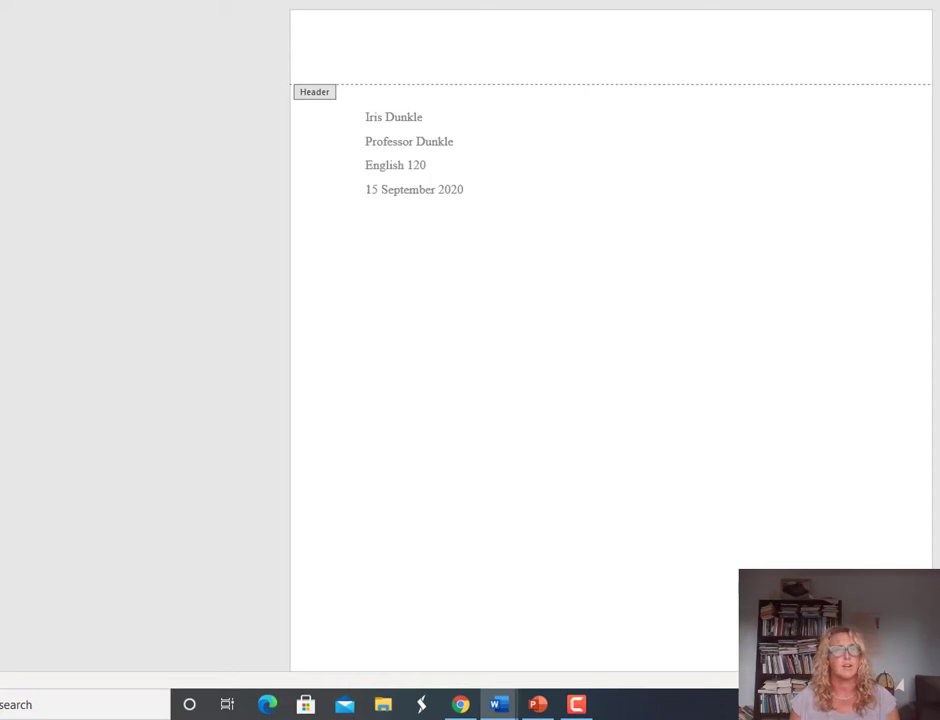
left_click(2, 2)
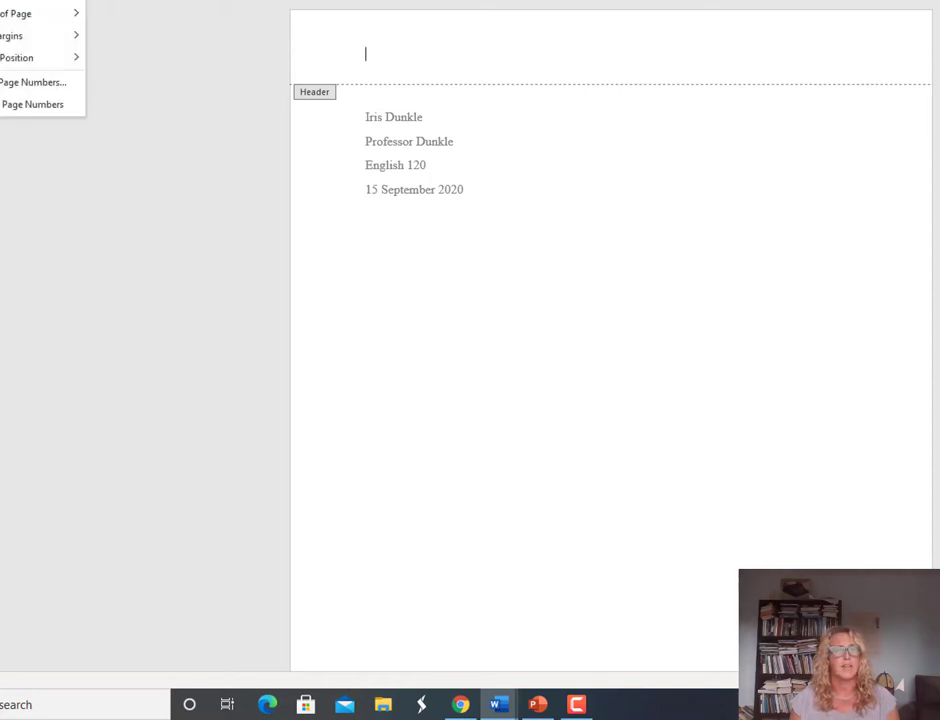
mouse_move(30, 13)
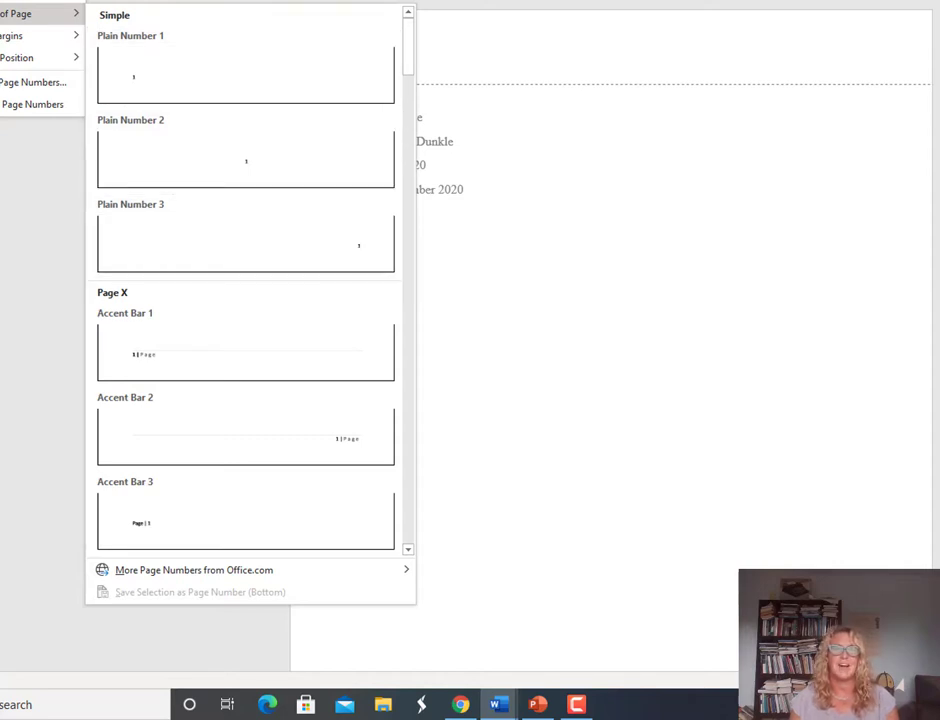
mouse_move(62, 1)
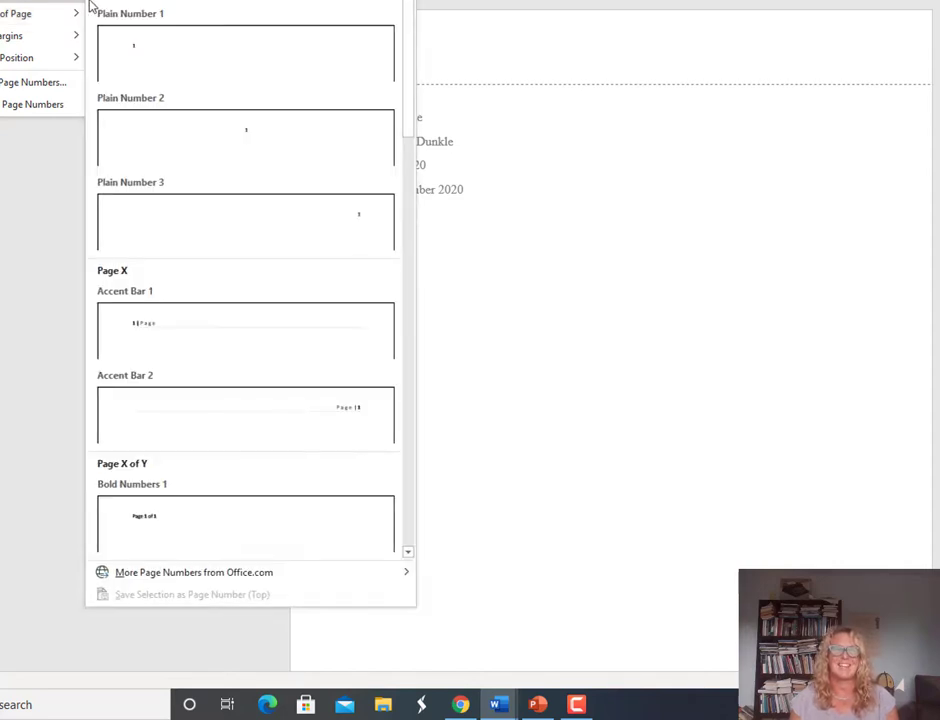
left_click(298, 225)
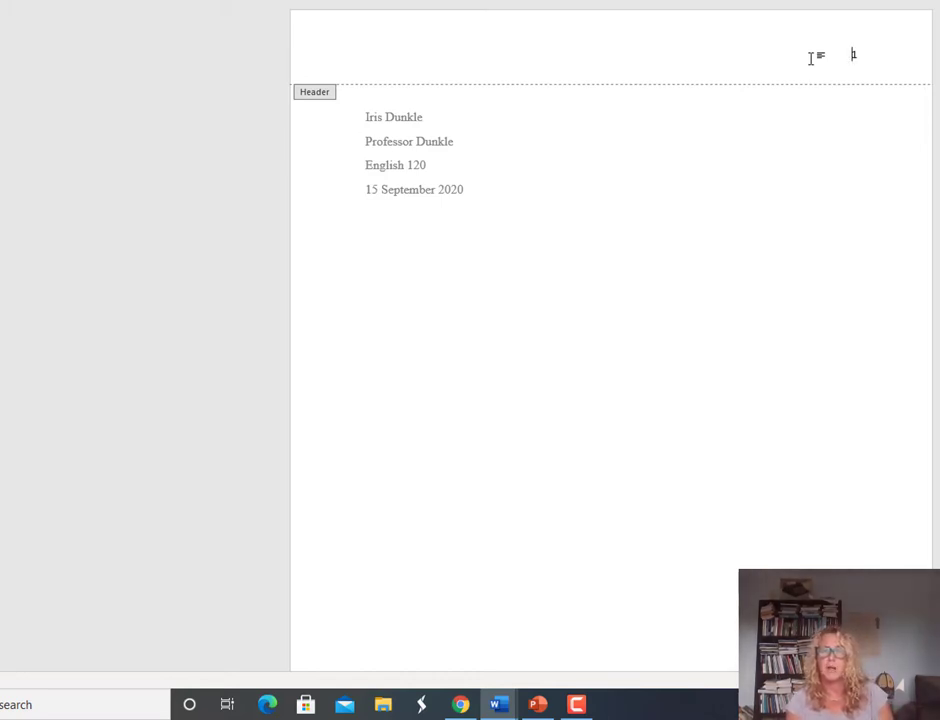
type("Dunkle")
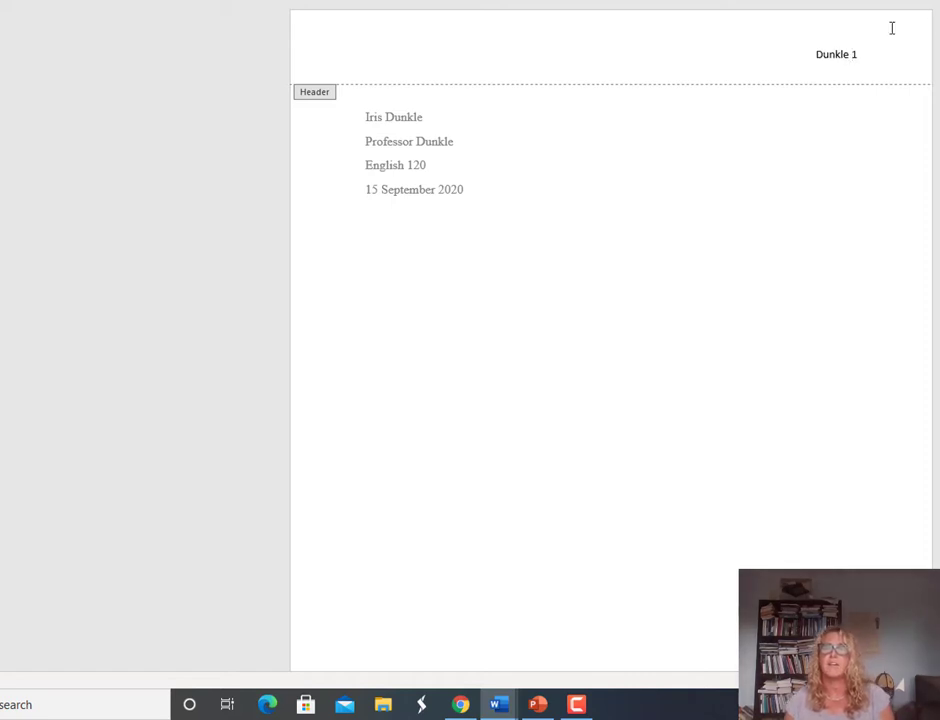
Step: Format the header's surname and page number in Times New Roman, size 12, and return to the body text
left_click_drag(815, 54, 862, 54)
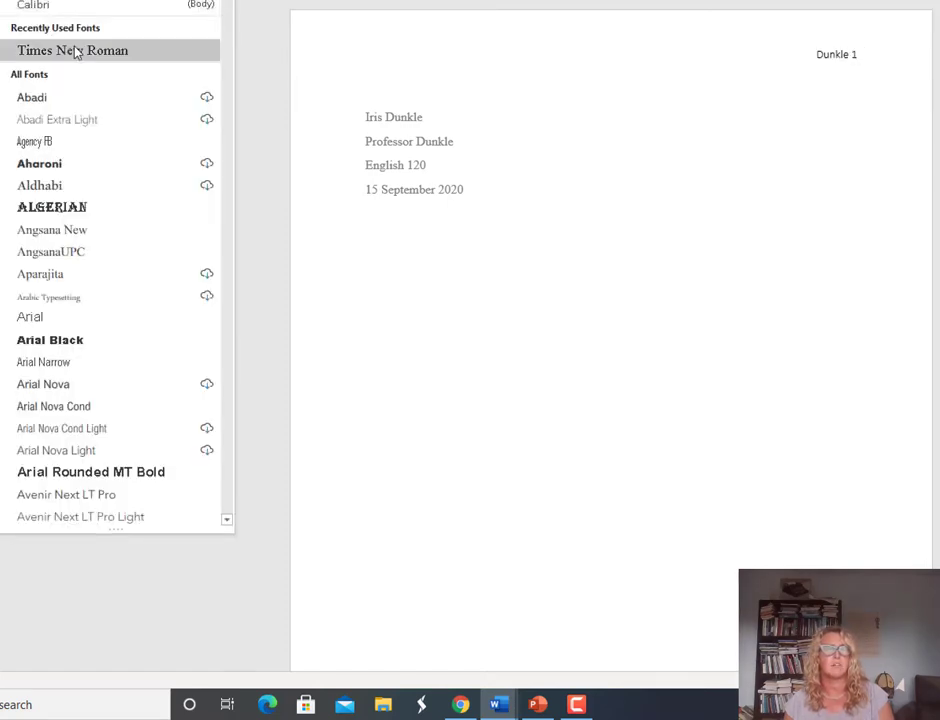
left_click(76, 46)
left_click(92, 1)
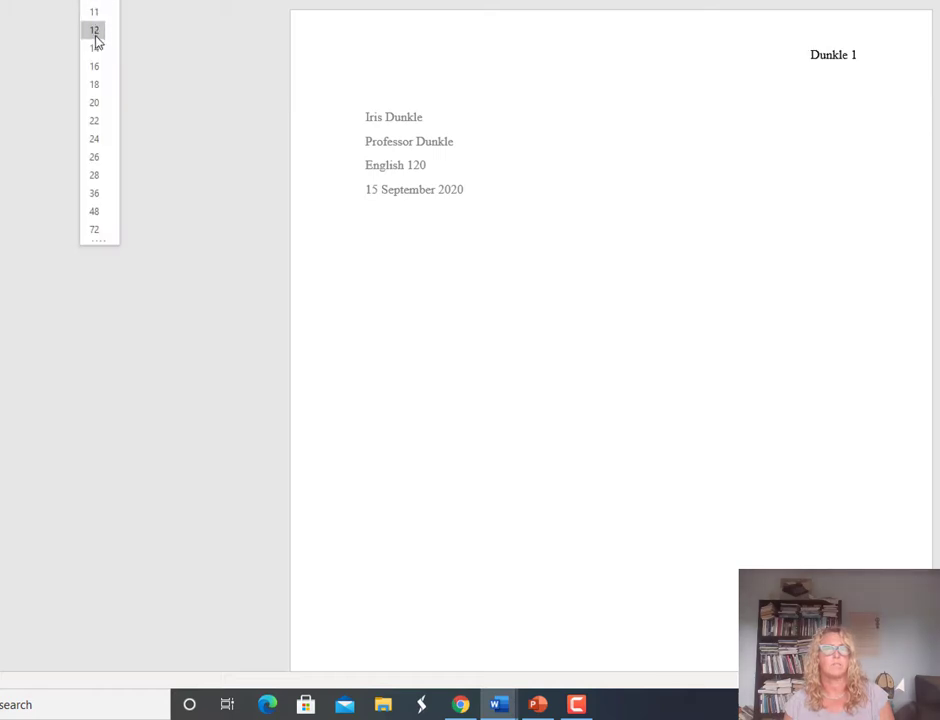
left_click(93, 31)
double_click(621, 206)
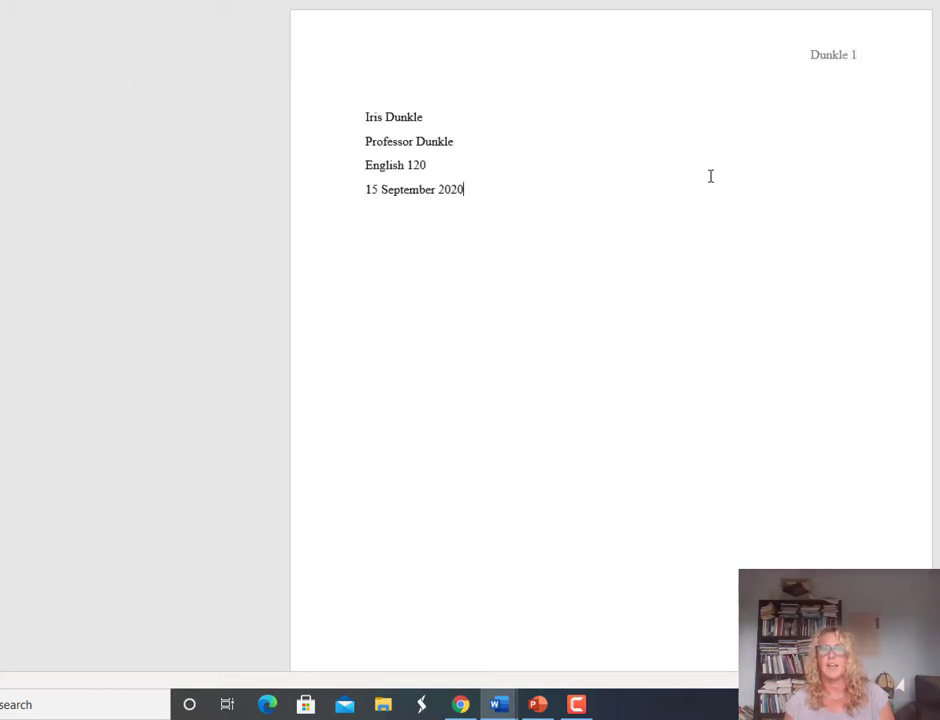
Step: Add blank lines below the date until the document extends onto a fourth page to check the running header
left_click(710, 177)
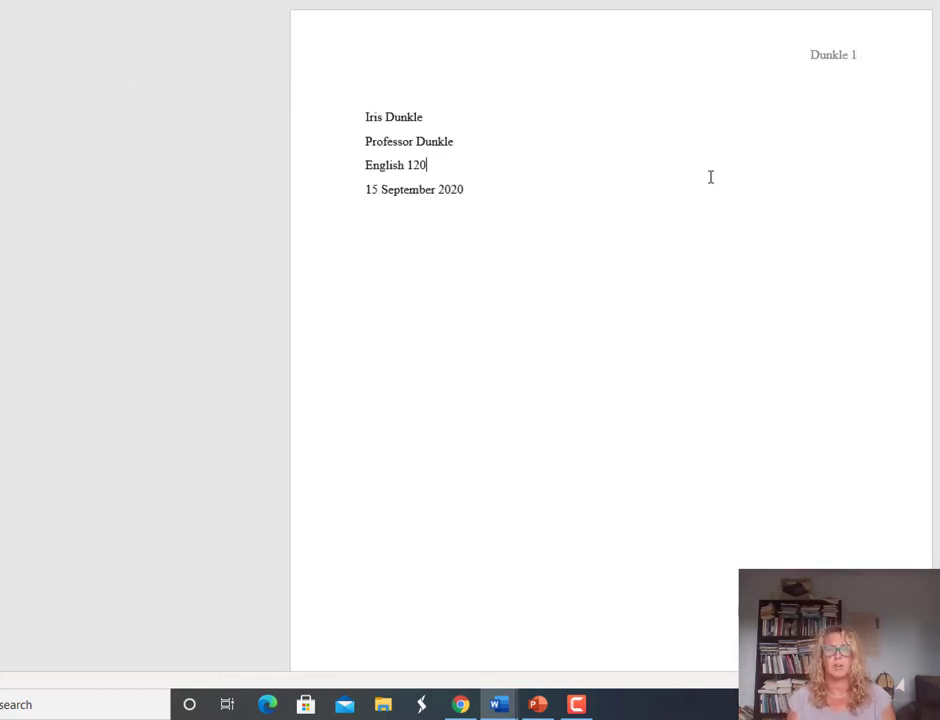
left_click(582, 277)
key("Return")
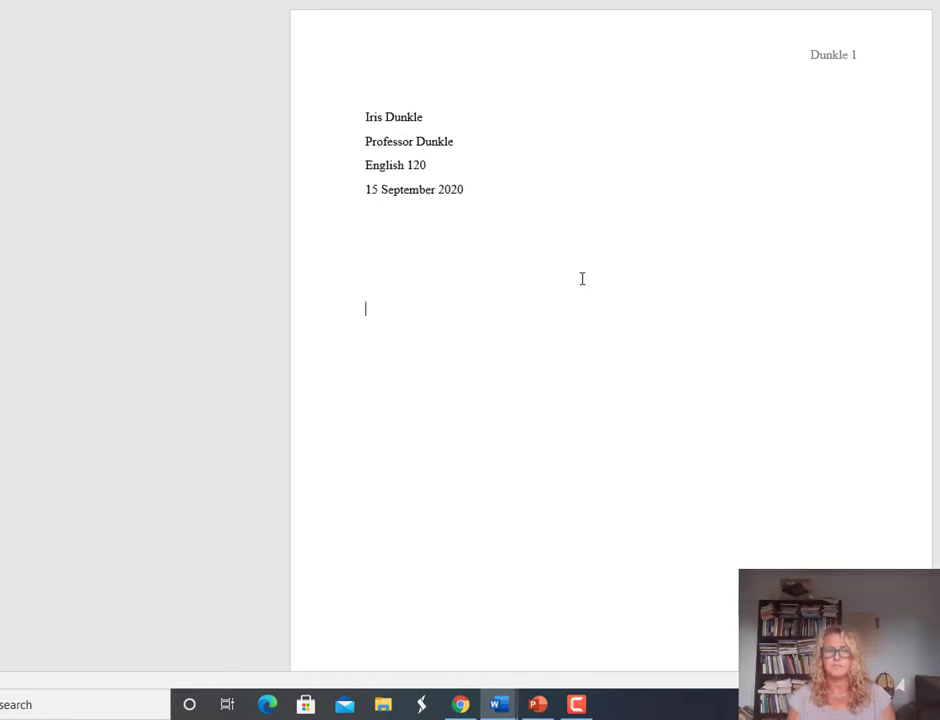
key("Return")
key("Return")
key("Return")
key("Return")
key("Return")
key("Return")
key("Return")
key("Return")
key("Return")
key("Return")
key("Return")
key("Return")
key("Return")
key("Return")
key("Return")
key("Return")
key("Return")
key("Return")
key("Return")
key("Return")
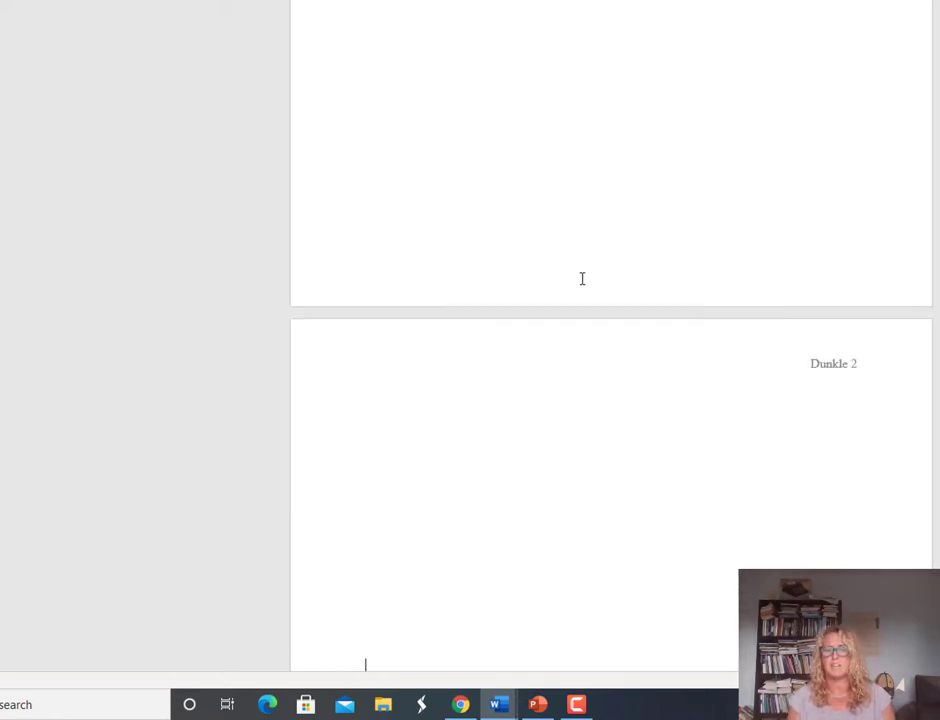
key("Return")
key("Return")
key("Return")
key("Return")
key("Return")
key("Return")
key("Return")
key("Return")
key("Return")
key("Return")
key("Return")
key("Return")
key("Return")
key("Return")
key("Return")
key("Return")
key("Return")
key("Return")
key("Return")
key("Return")
key("Return")
key("Return")
key("Return")
key("Return")
key("Return")
key("Return")
key("Return")
key("Return")
key("Return")
key("Return")
key("Return")
key("Return")
key("Return")
key("Return")
key("Return")
key("Return")
key("Return")
key("Return")
key("Return")
key("Return")
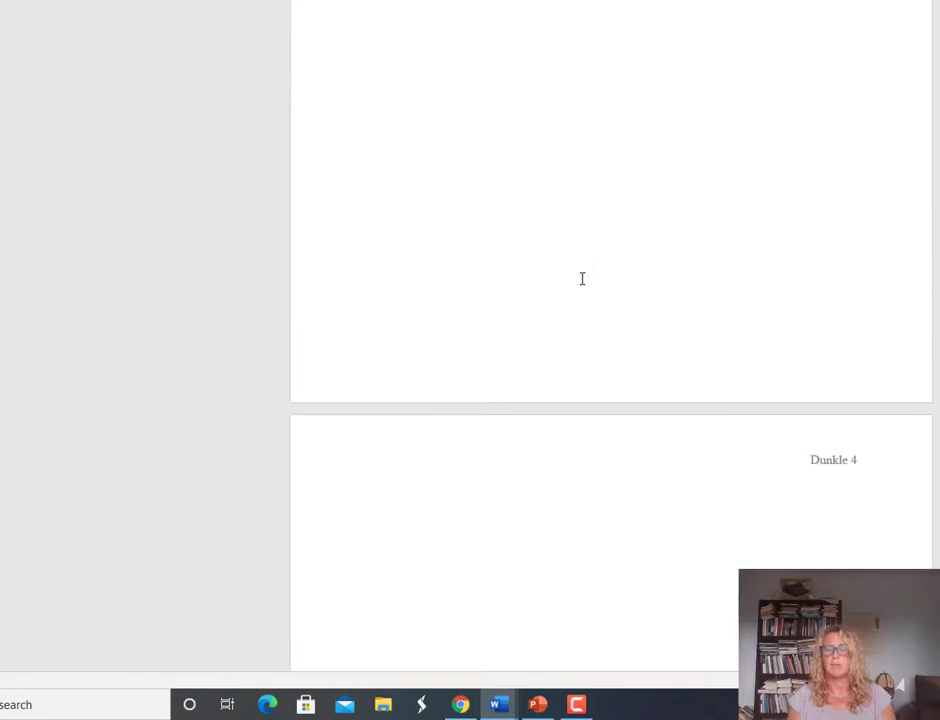
Step: Delete the blank lines added below the date and return to the heading block on the first page
key("BackSpace")
key("BackSpace")
key("BackSpace")
key("BackSpace")
key("BackSpace")
key("BackSpace")
key("BackSpace")
key("BackSpace")
key("BackSpace")
key("BackSpace")
key("BackSpace")
key("BackSpace")
key("BackSpace")
key("BackSpace")
key("BackSpace")
key("BackSpace")
key("BackSpace")
key("BackSpace")
key("BackSpace")
key("BackSpace")
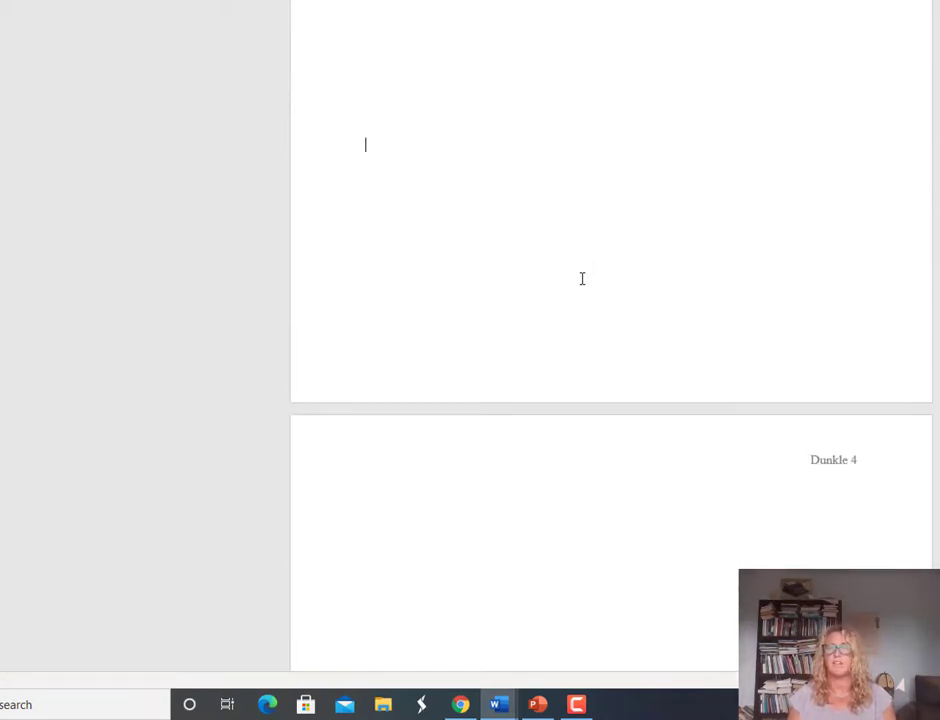
key("BackSpace")
key("BackSpace")
key("BackSpace")
key("BackSpace")
key("BackSpace")
key("BackSpace")
key("BackSpace")
key("BackSpace")
key("BackSpace")
key("BackSpace")
key("BackSpace")
key("BackSpace")
key("BackSpace")
key("BackSpace")
key("BackSpace")
key("BackSpace")
key("BackSpace")
key("BackSpace")
key("BackSpace")
key("BackSpace")
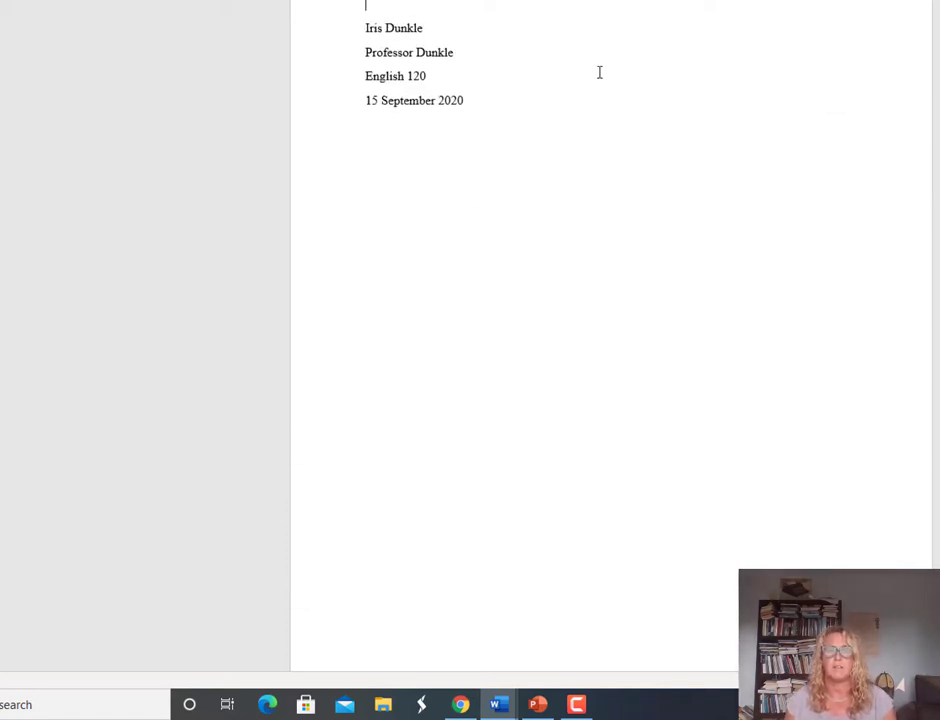
Step: Add the title "The Impact of the Dust Bowl" on a new line below the date and centre it
left_click(493, 111)
key("Return")
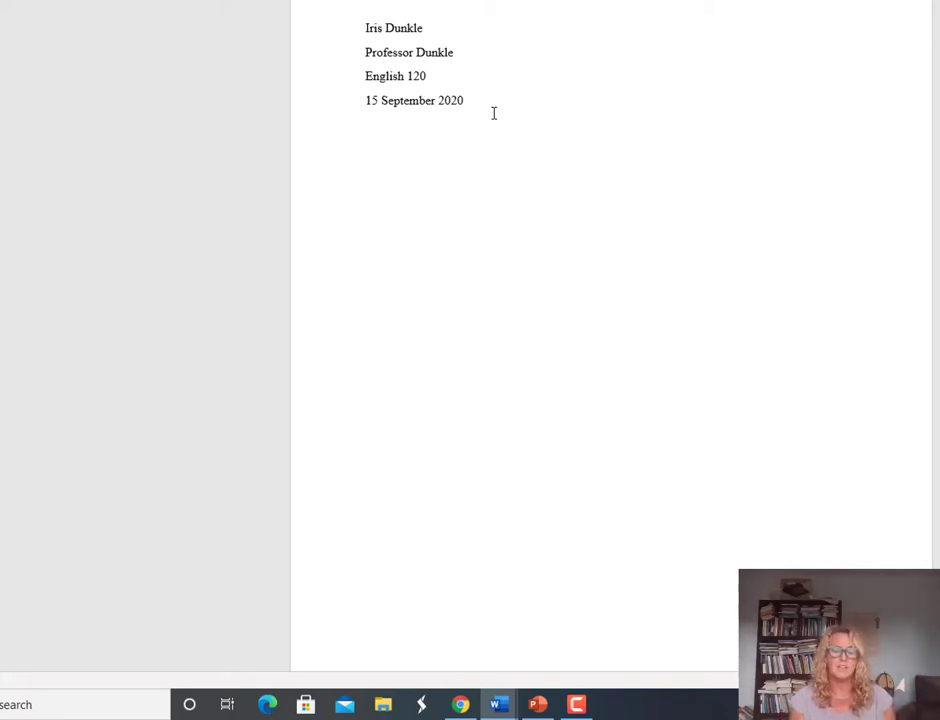
type("T")
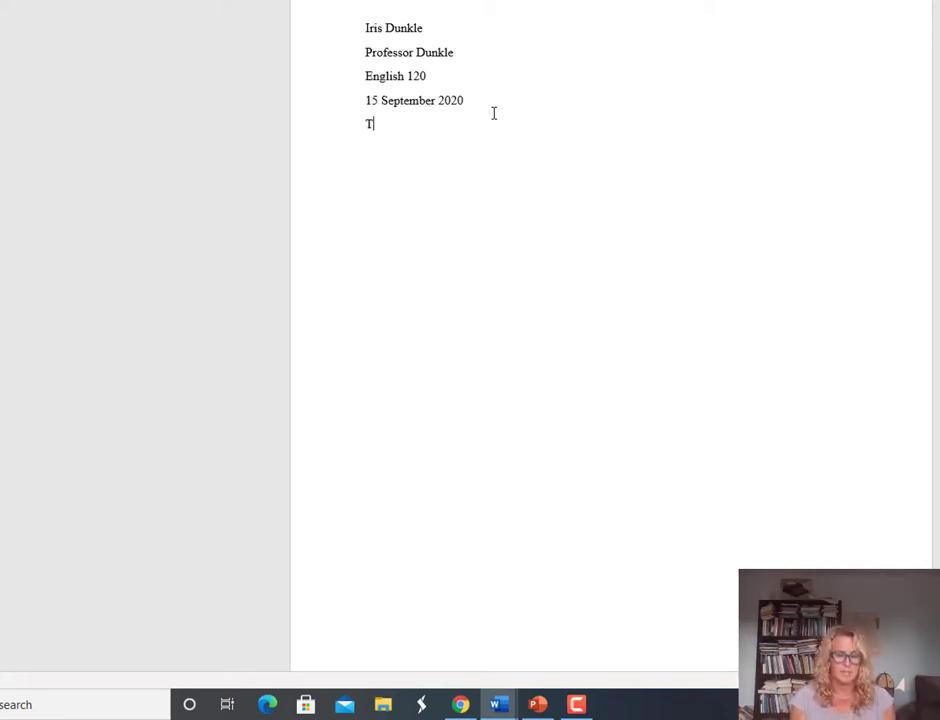
type("he Impact of rthe")
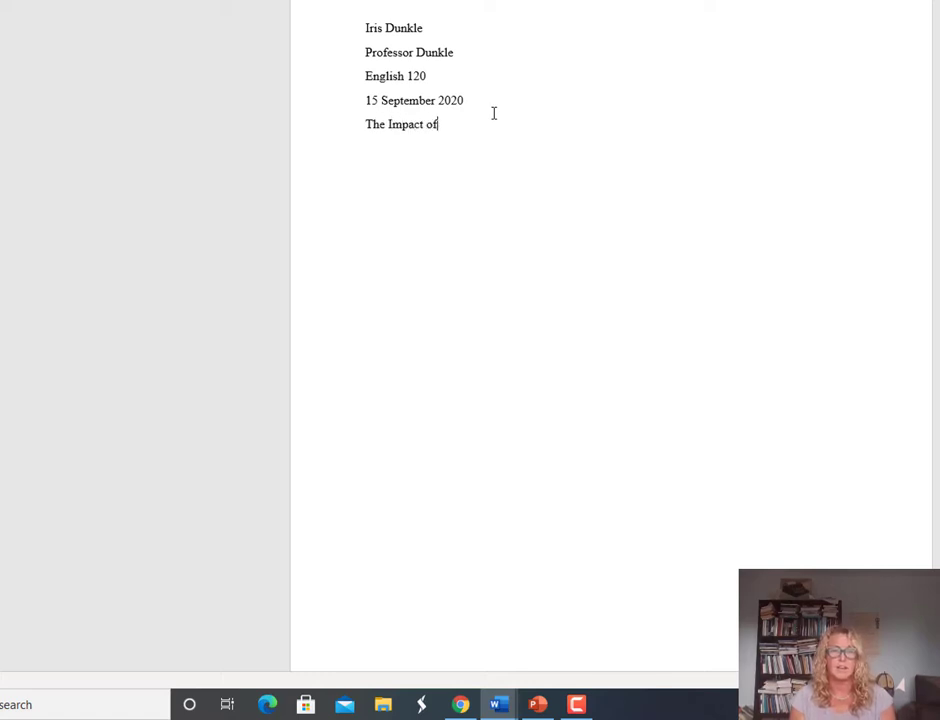
key("BackSpace")
key("BackSpace")
key("BackSpace")
key("BackSpace")
type("the ")
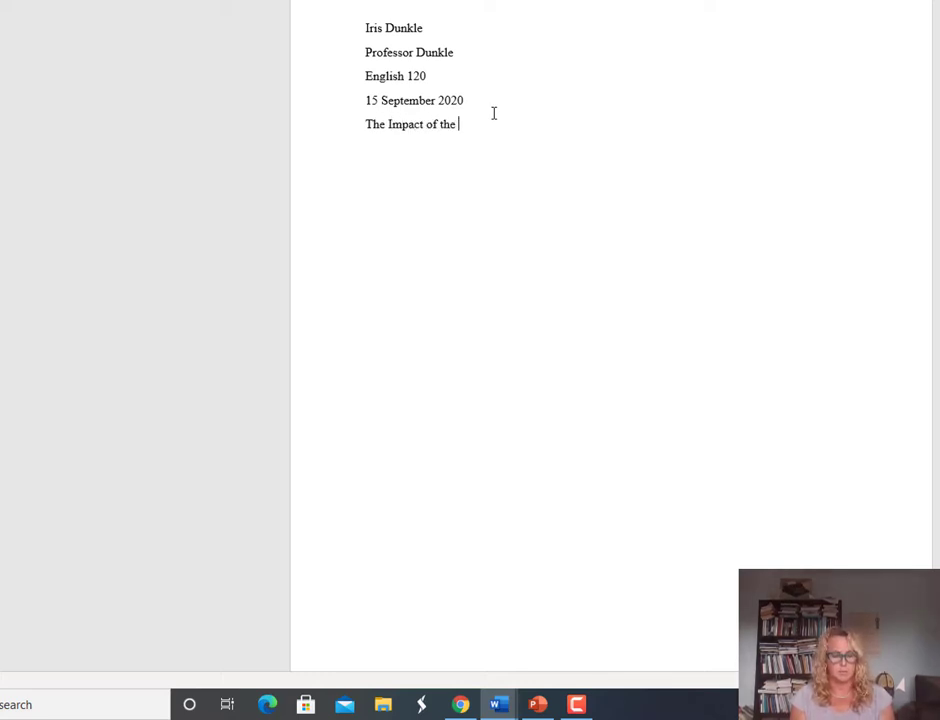
type("Dust Bowl")
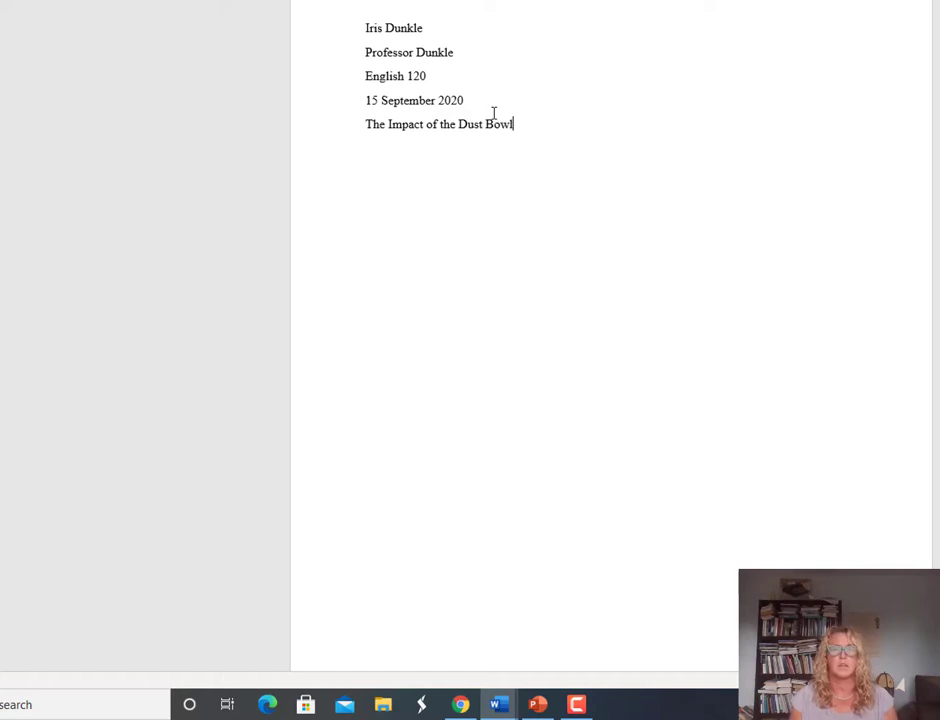
left_click_drag(487, 128, 361, 122)
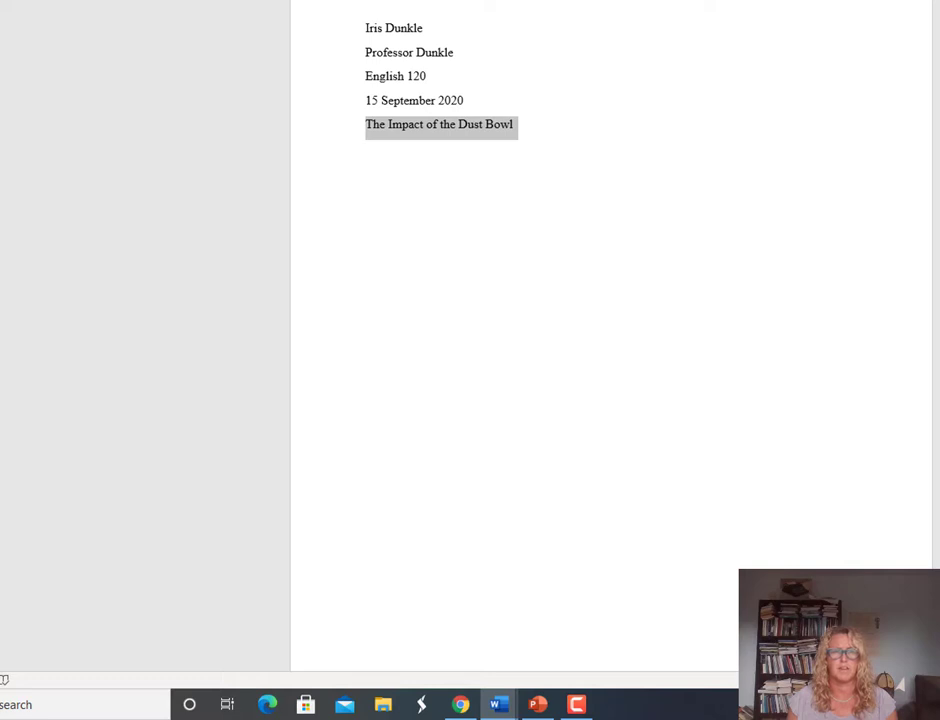
key("ctrl+e")
left_click(699, 113)
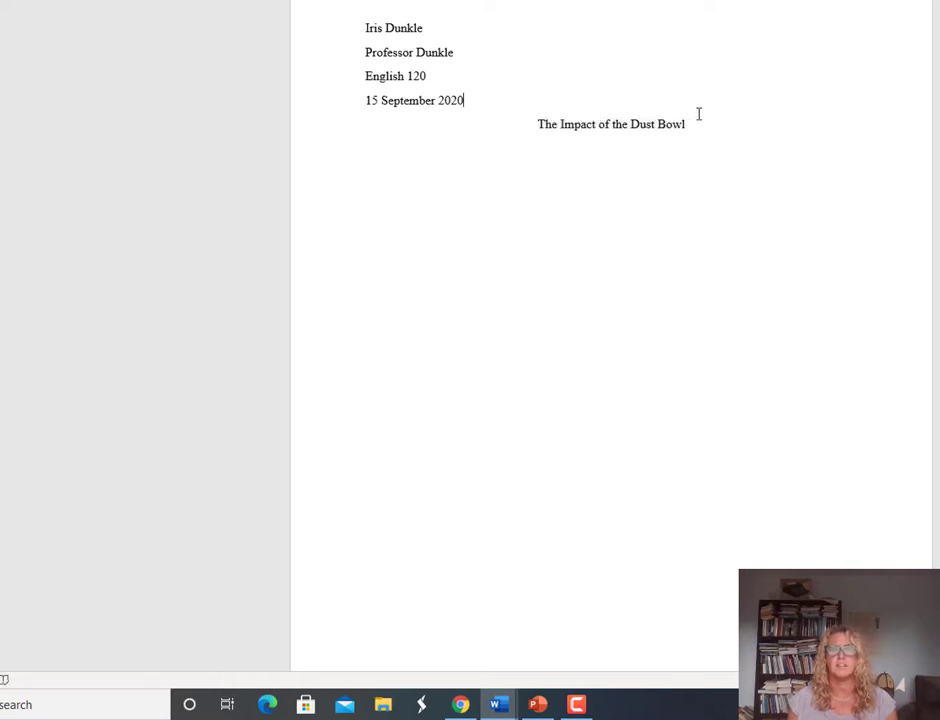
key("Return")
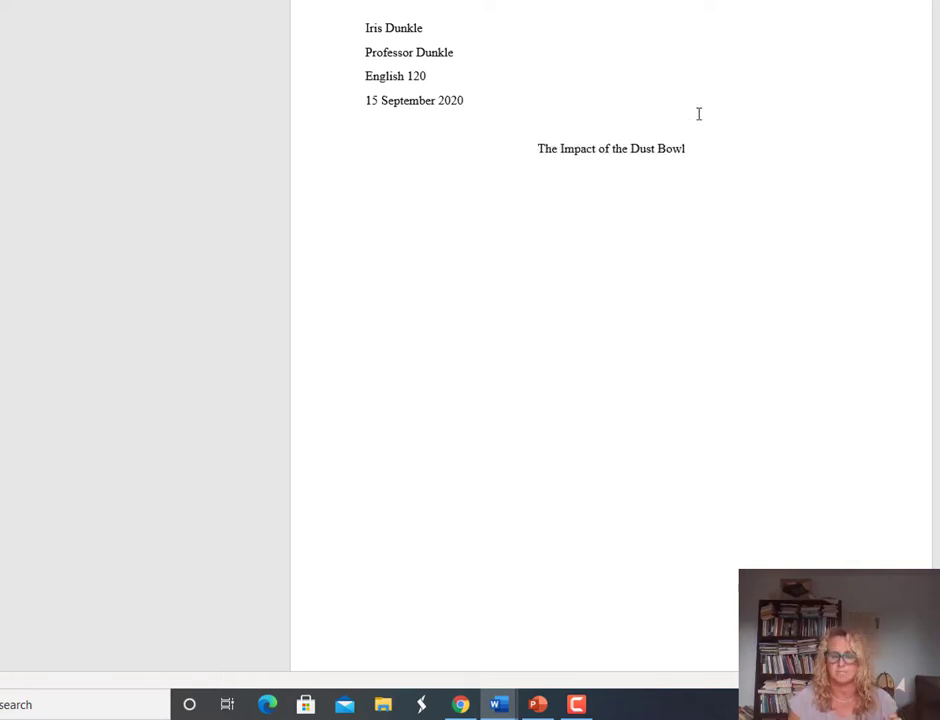
key("BackSpace")
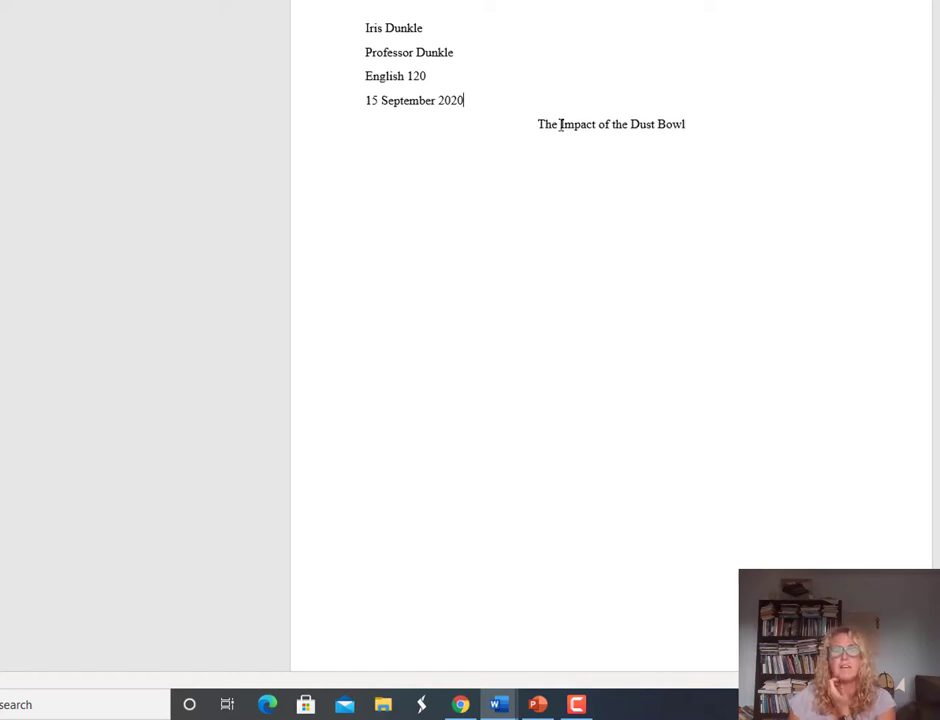
Step: Start a left-aligned paragraph with a tab-indented first line below the title, reading "This is the first sentence of my paper."
left_click(738, 130)
key("Return")
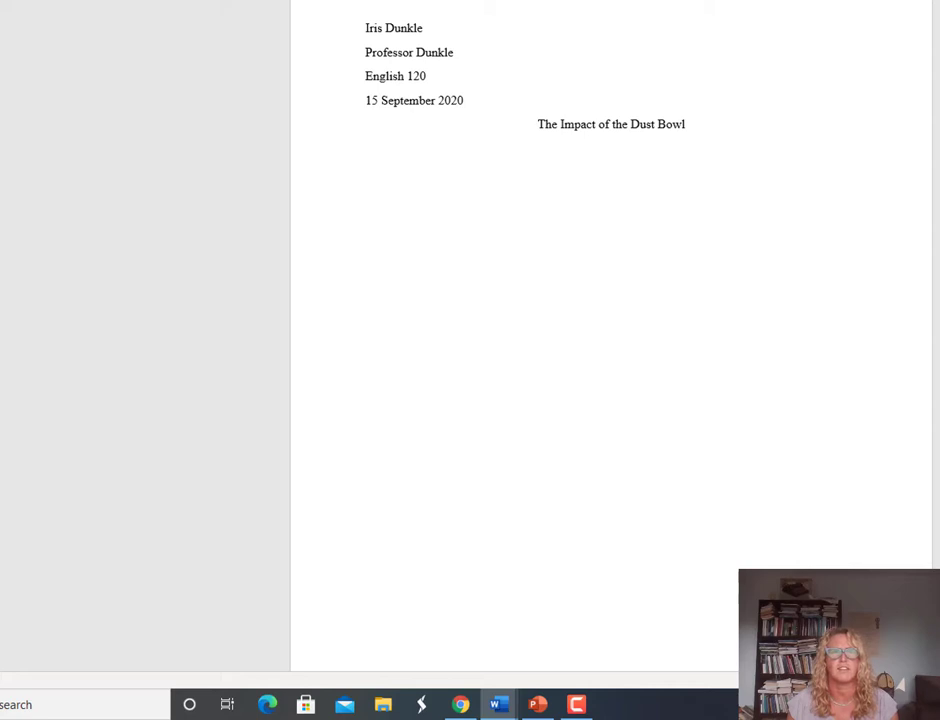
key("ctrl+l")
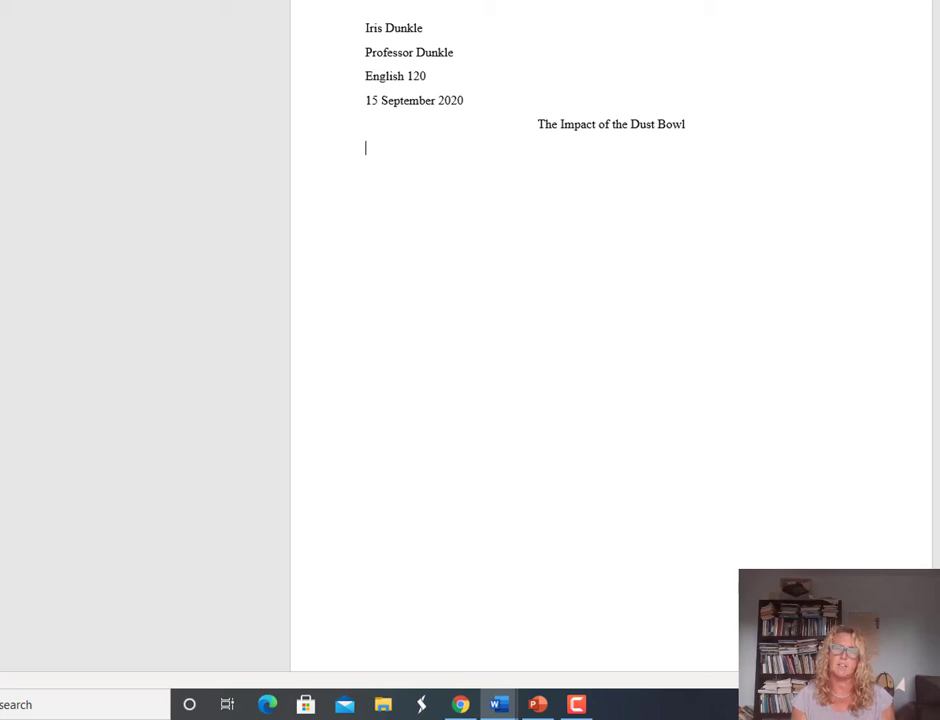
key("Tab")
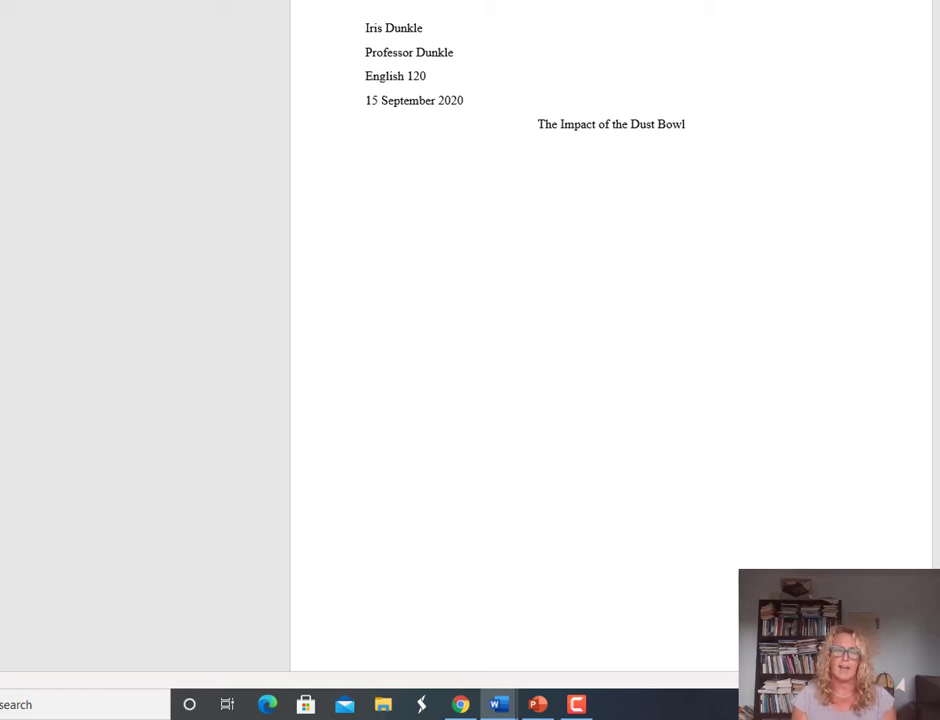
type("This is th")
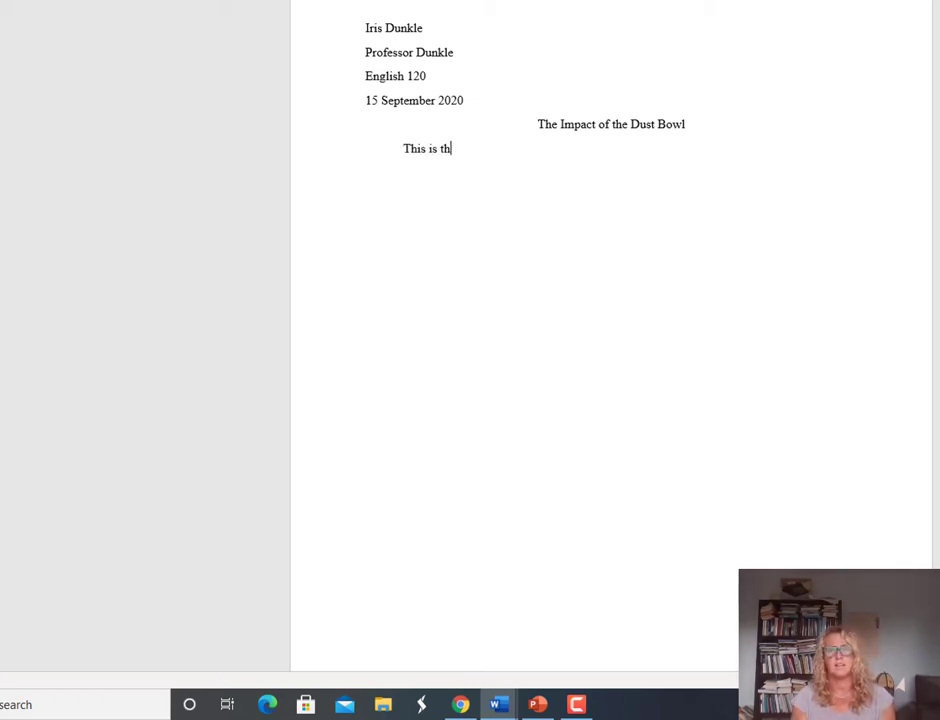
type("e first sentenc")
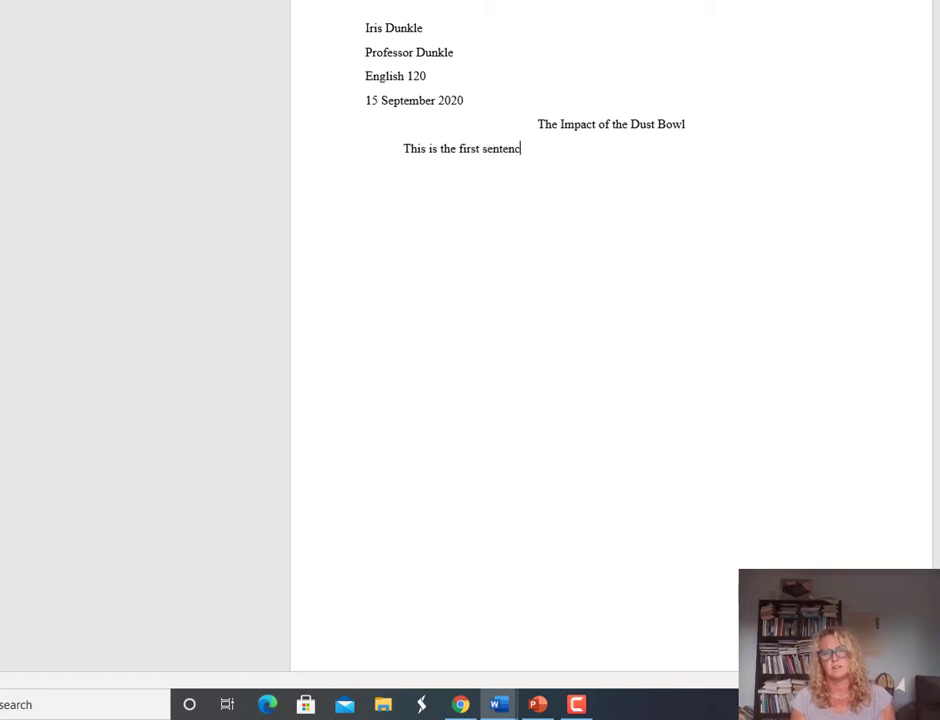
type("e of my ")
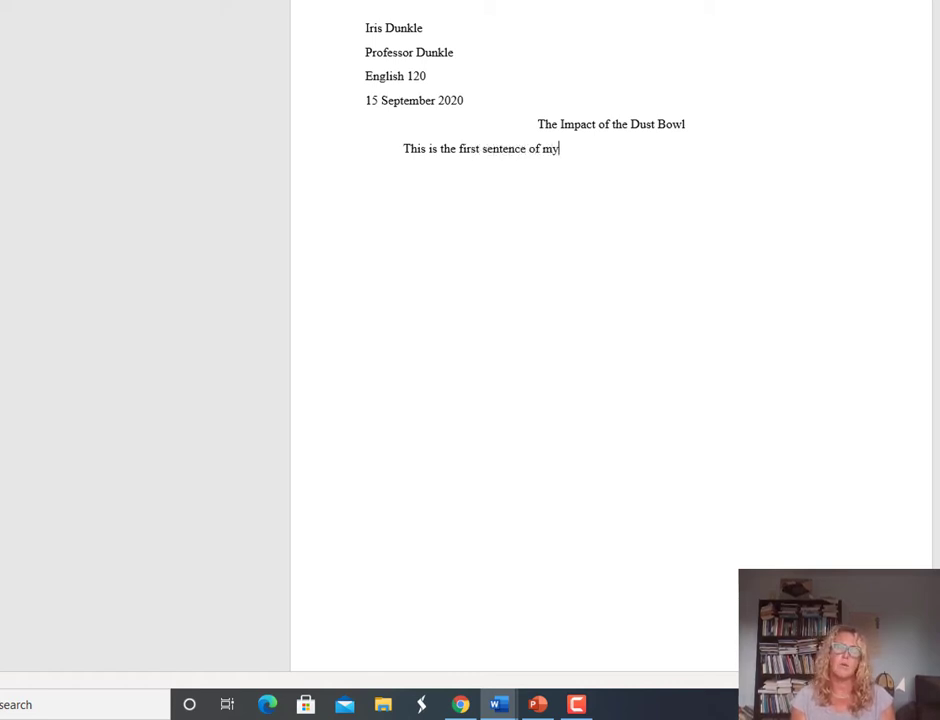
type("paper.  ")
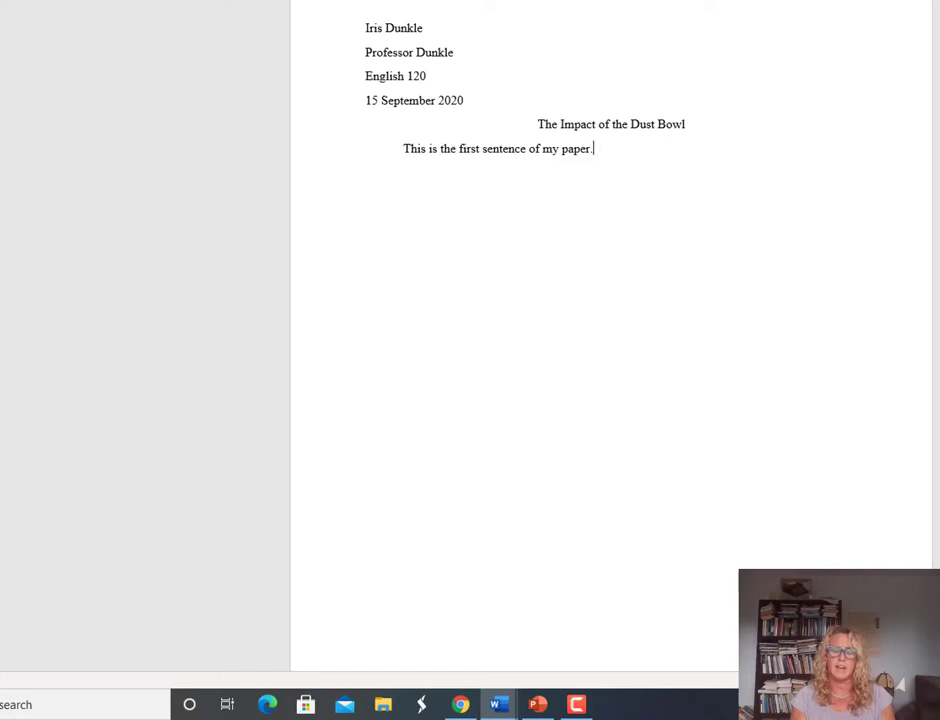
Step: Continue the paragraph with "This is the second sentence of my amazing paper." and "This is the third sentence of my paper."
type("The")
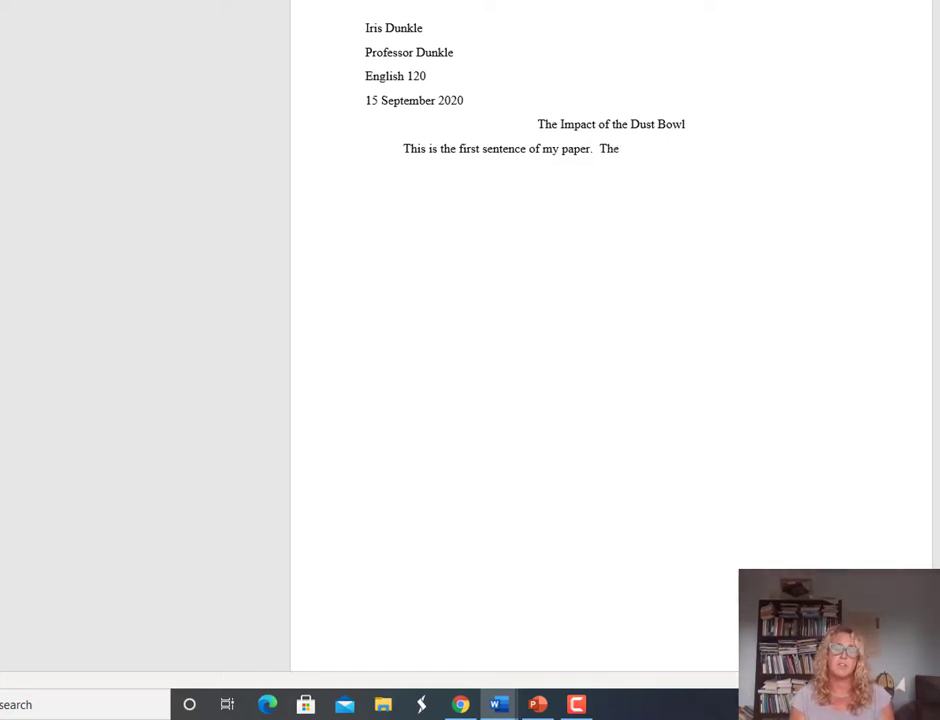
key("BackSpace")
key("BackSpace")
key("BackSpace")
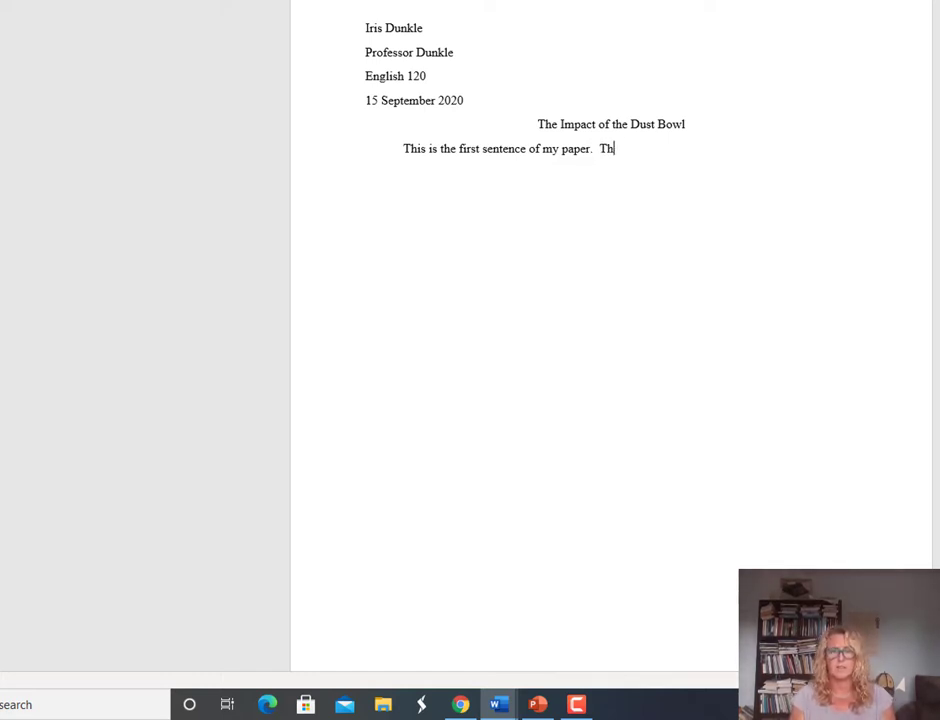
type("his is the second")
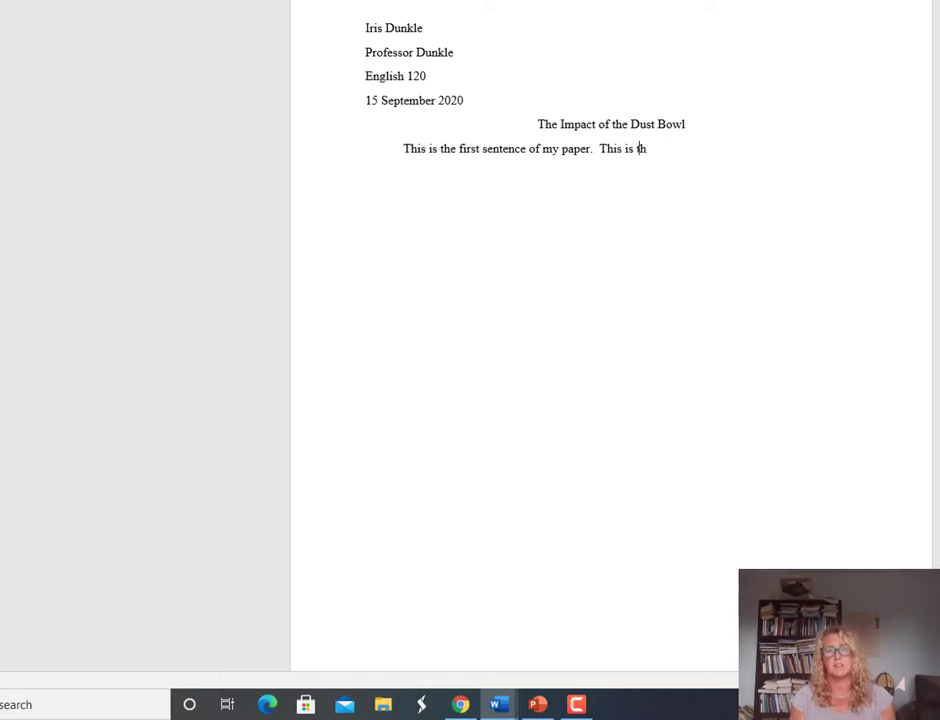
type("entence")
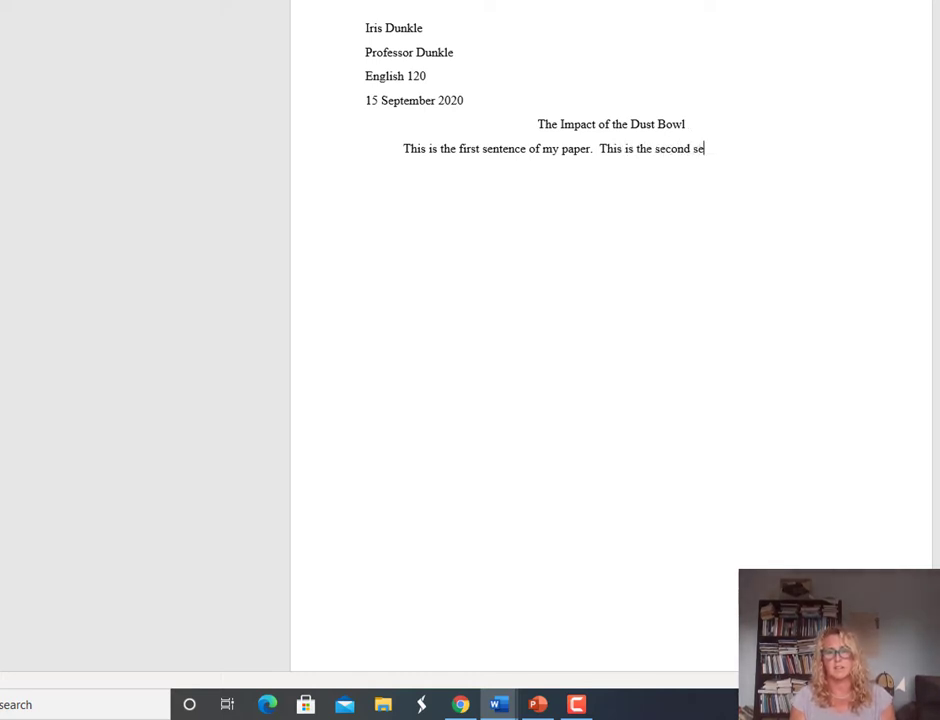
type(" of")
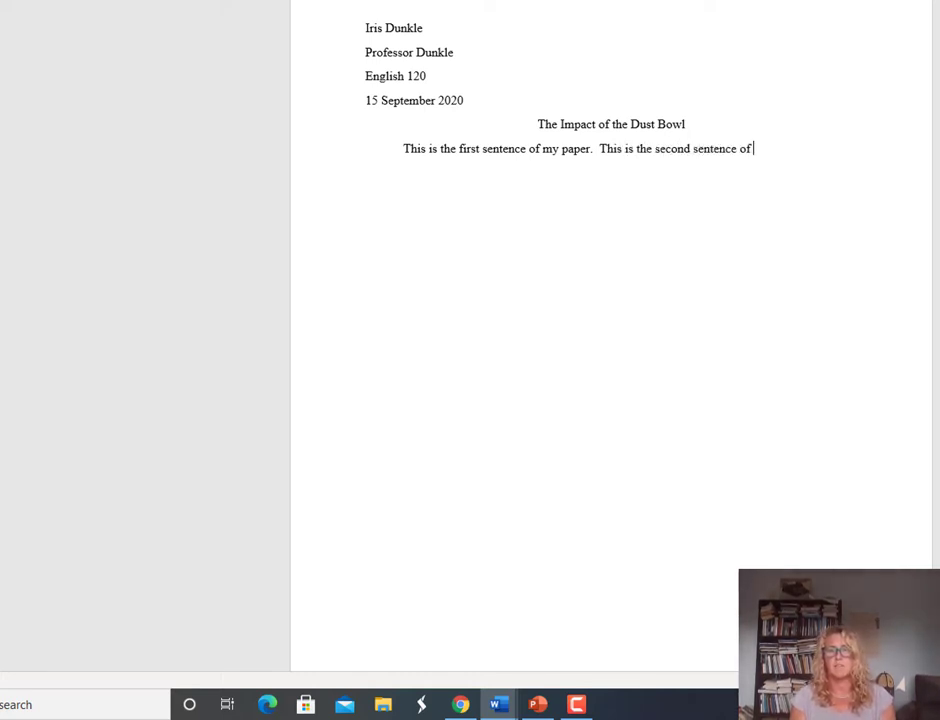
type(" my amazing pap")
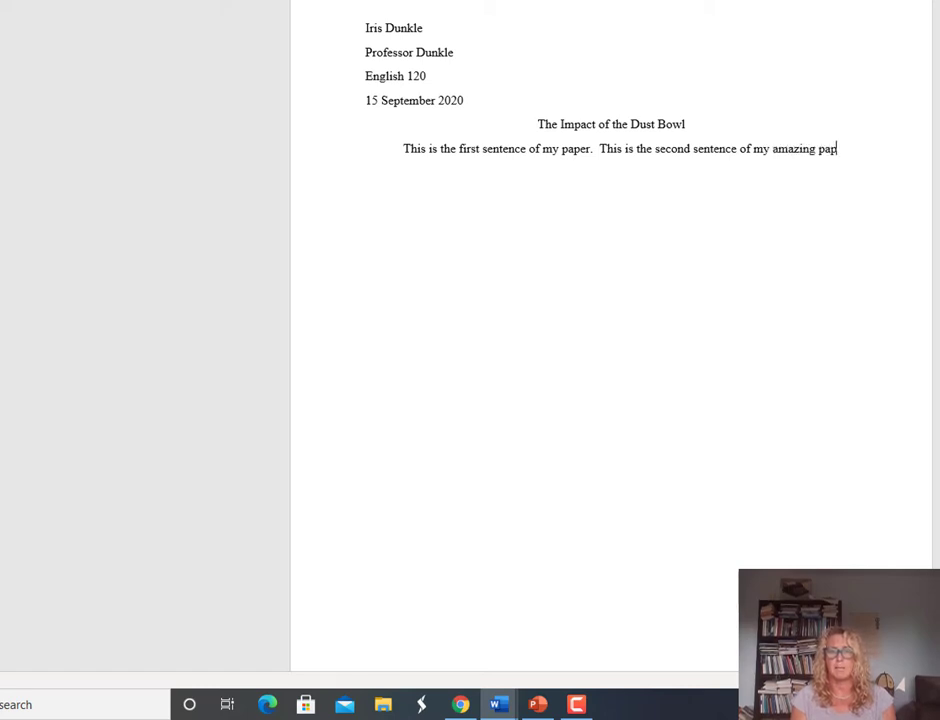
type("er.  This is")
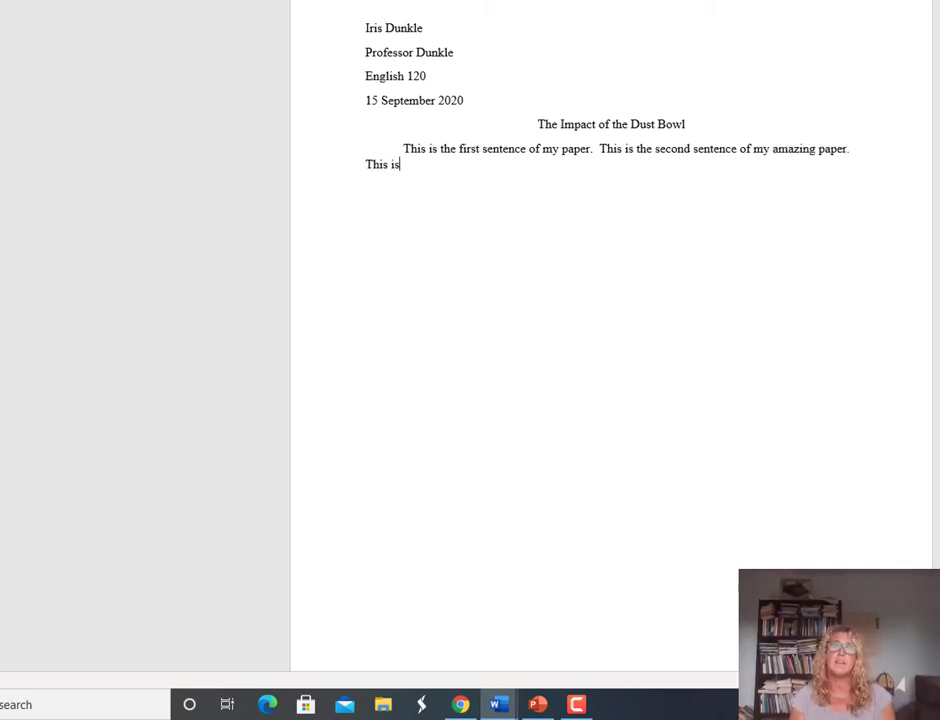
type(" the third s")
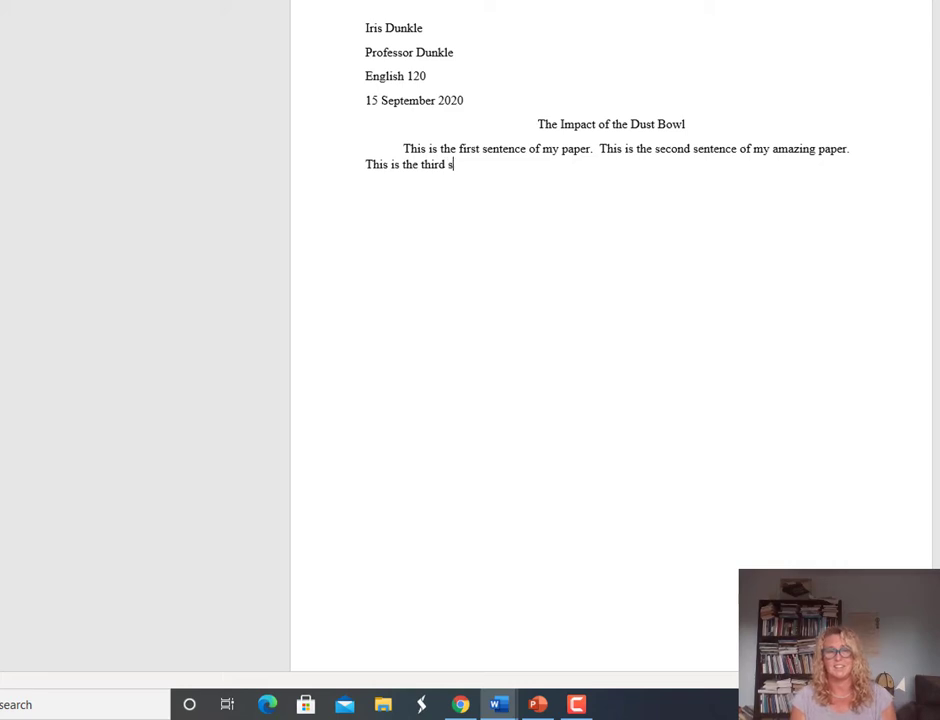
type("entence")
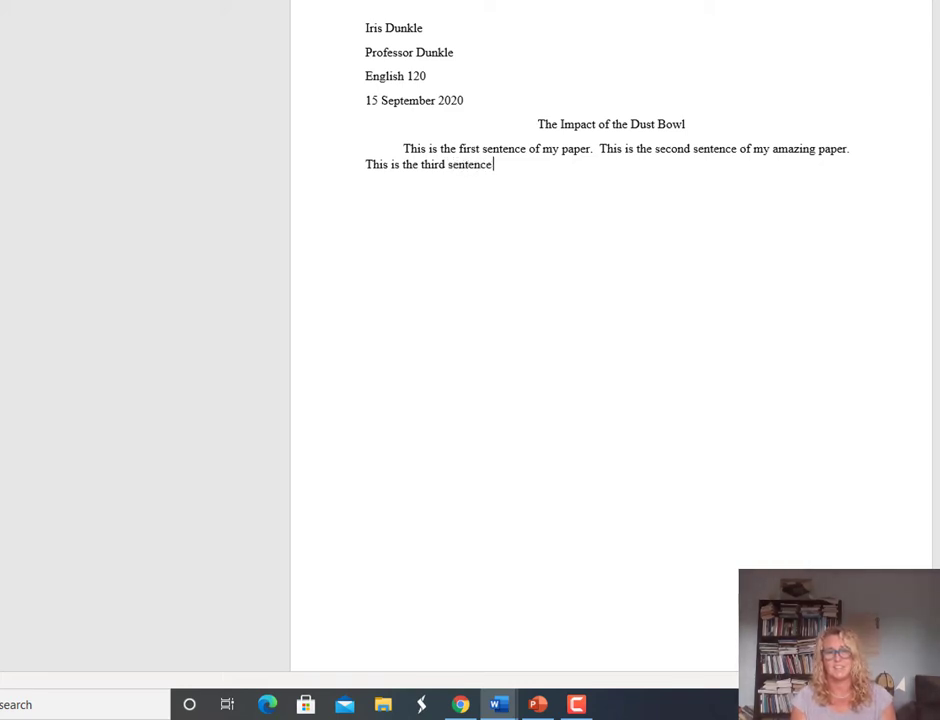
type(" of my paper.")
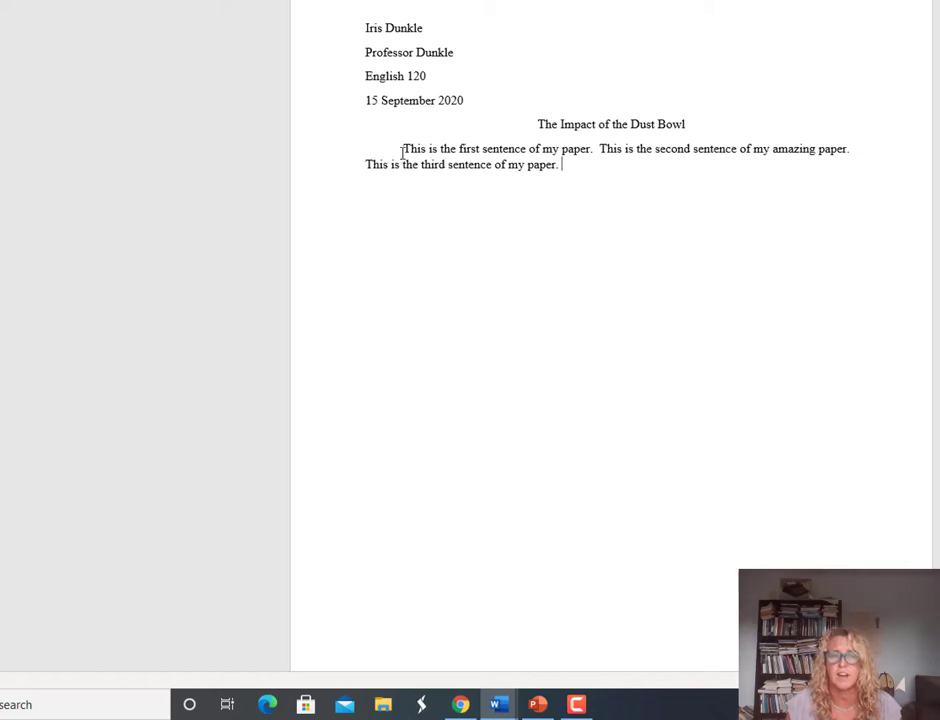
Step: Set the line spacing of the body paragraph to Double
left_click_drag(403, 150, 578, 165)
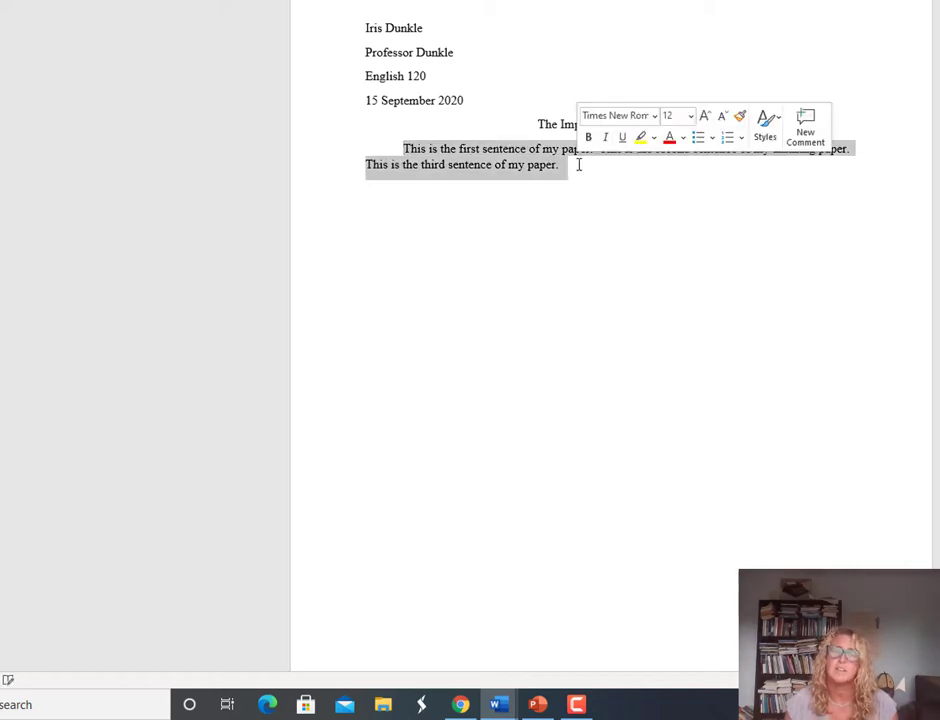
right_click(543, 168)
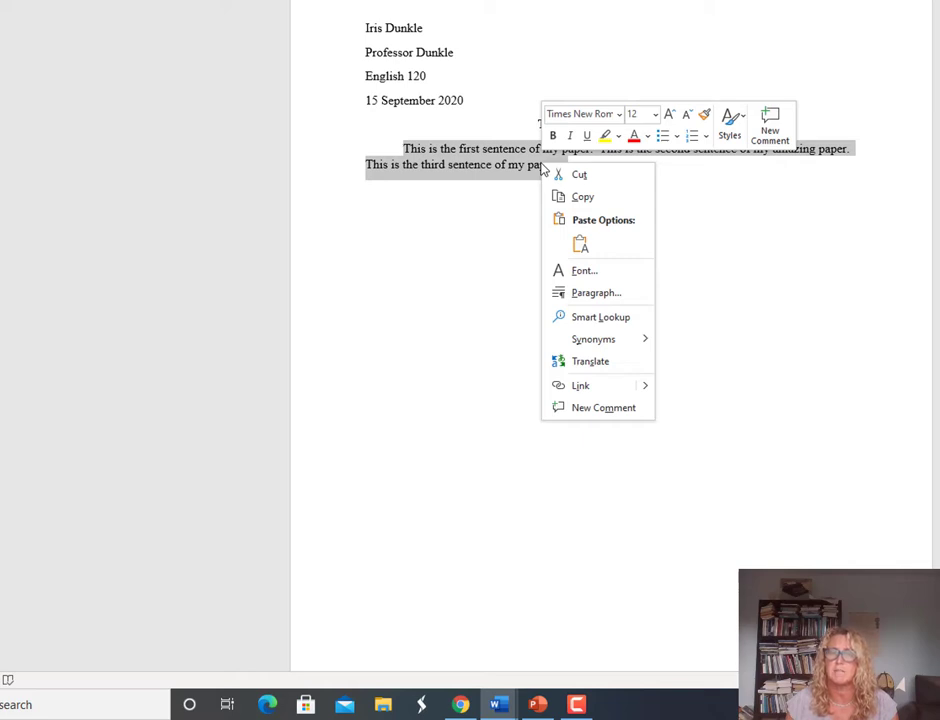
left_click(632, 298)
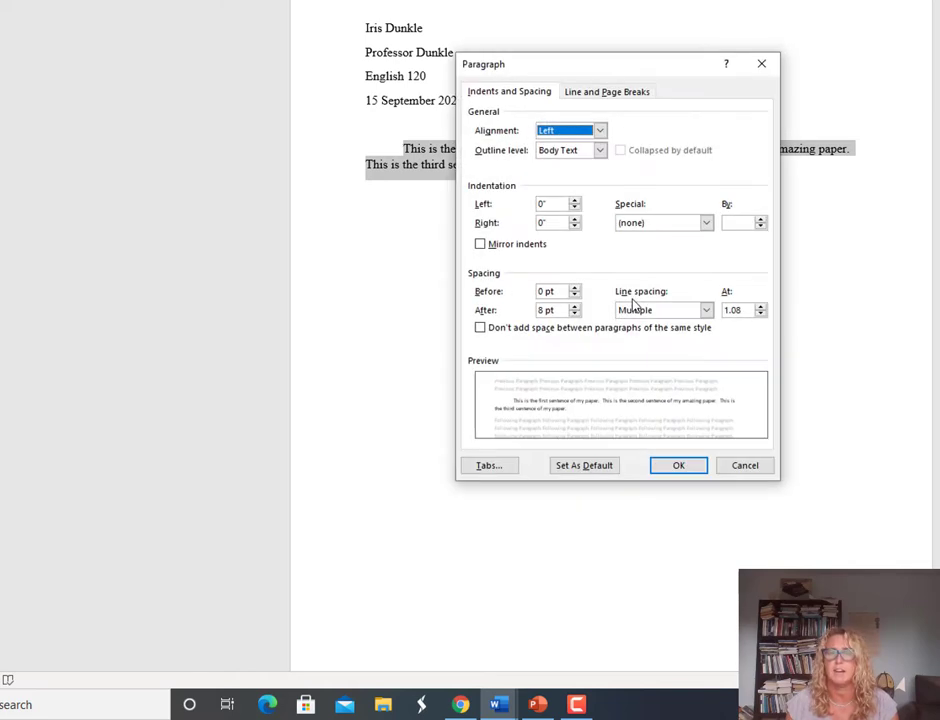
left_click(707, 310)
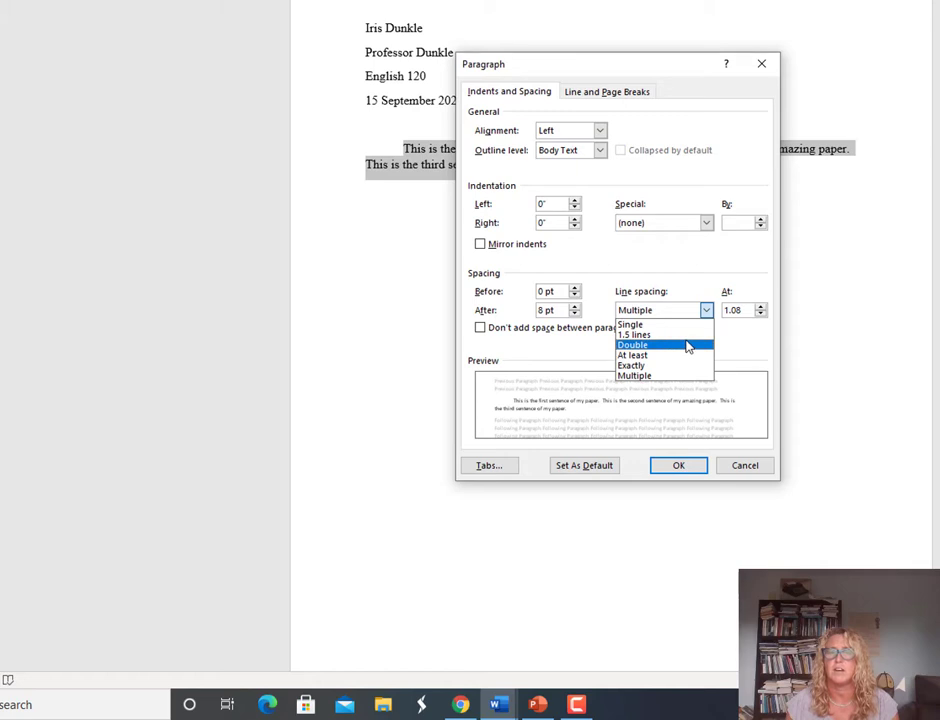
left_click(685, 345)
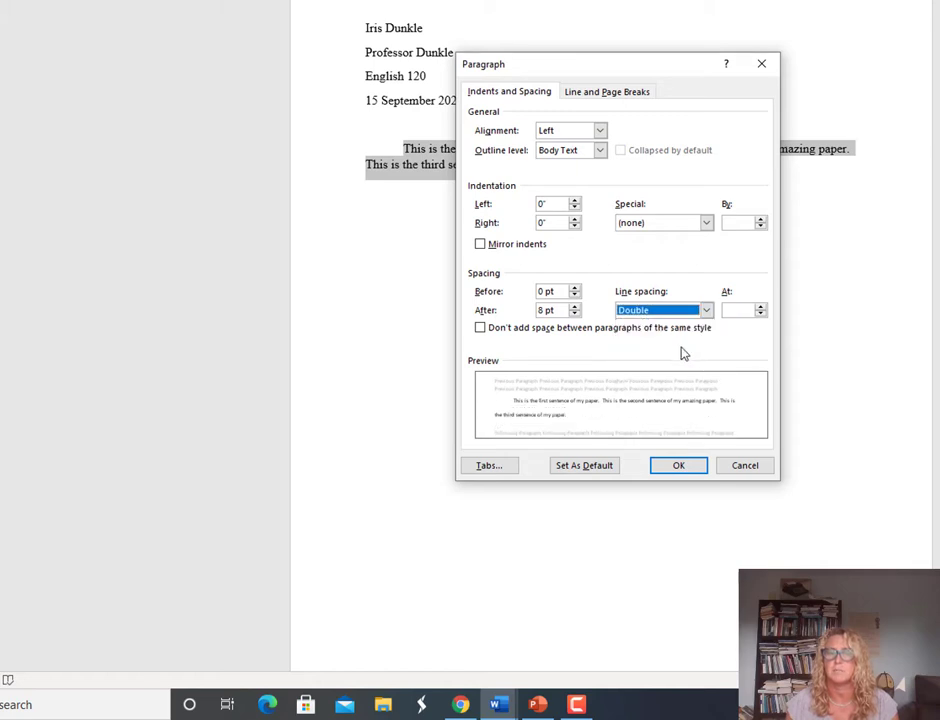
left_click(675, 466)
left_click(596, 203)
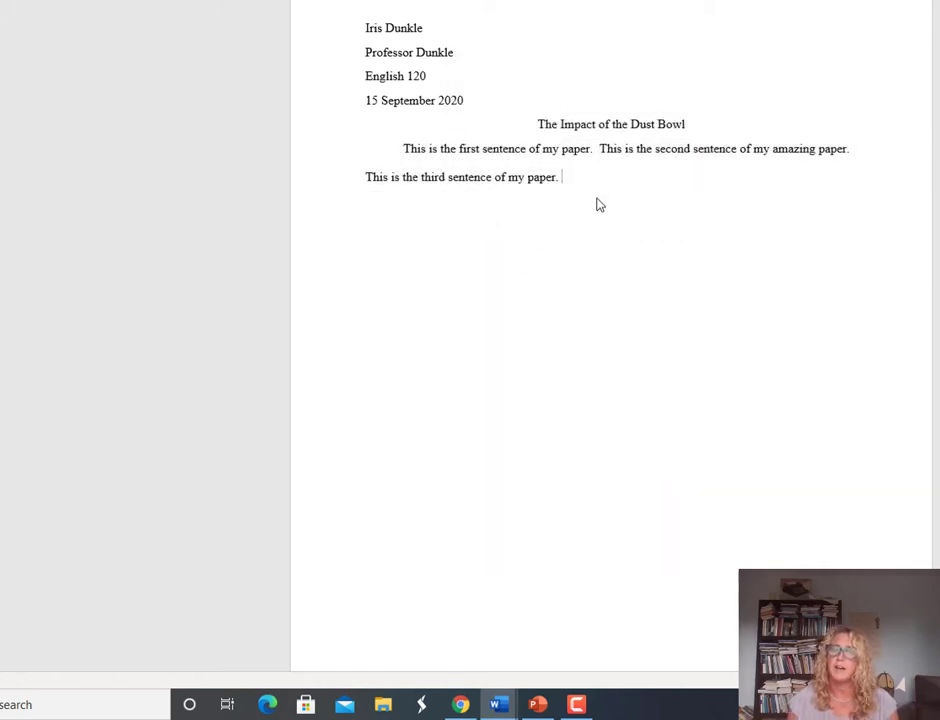